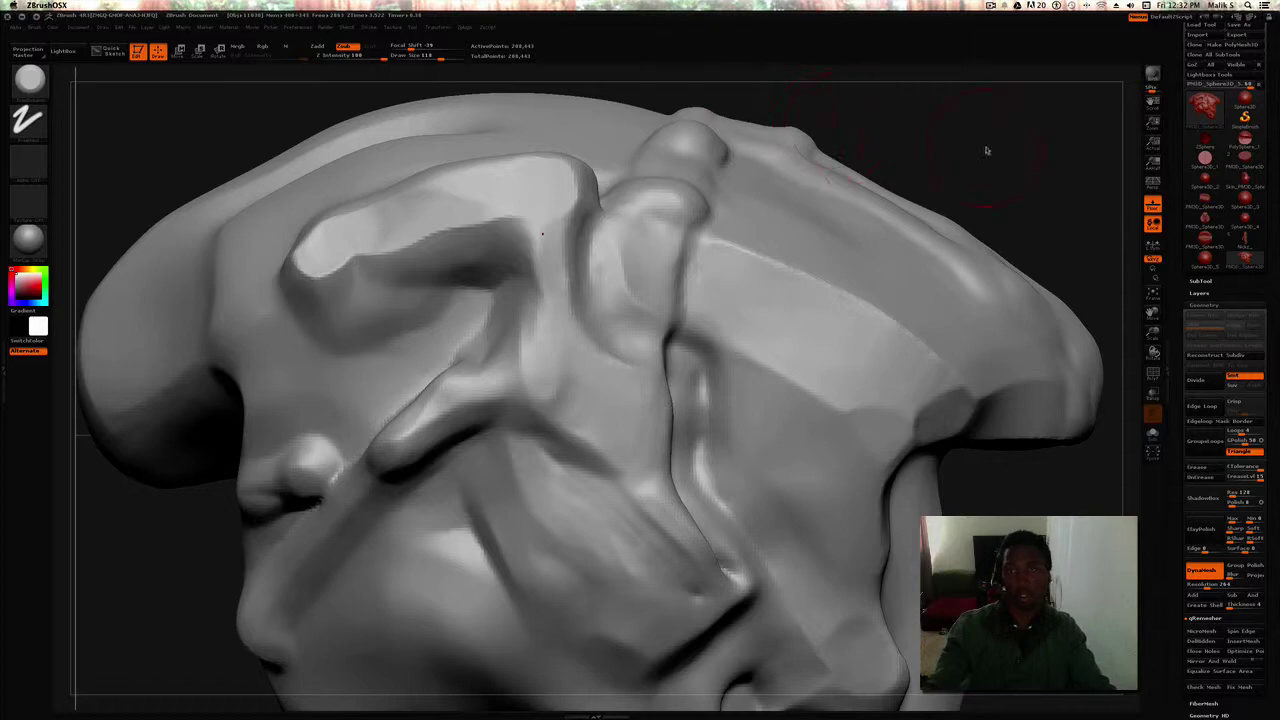
With the Standard brush, sculpt a narrow vertical groove down the face's centre and a surrounding outline that tapers to a point below and flares at the brow
left_click_drag(986, 149, 930, 148, "shift")
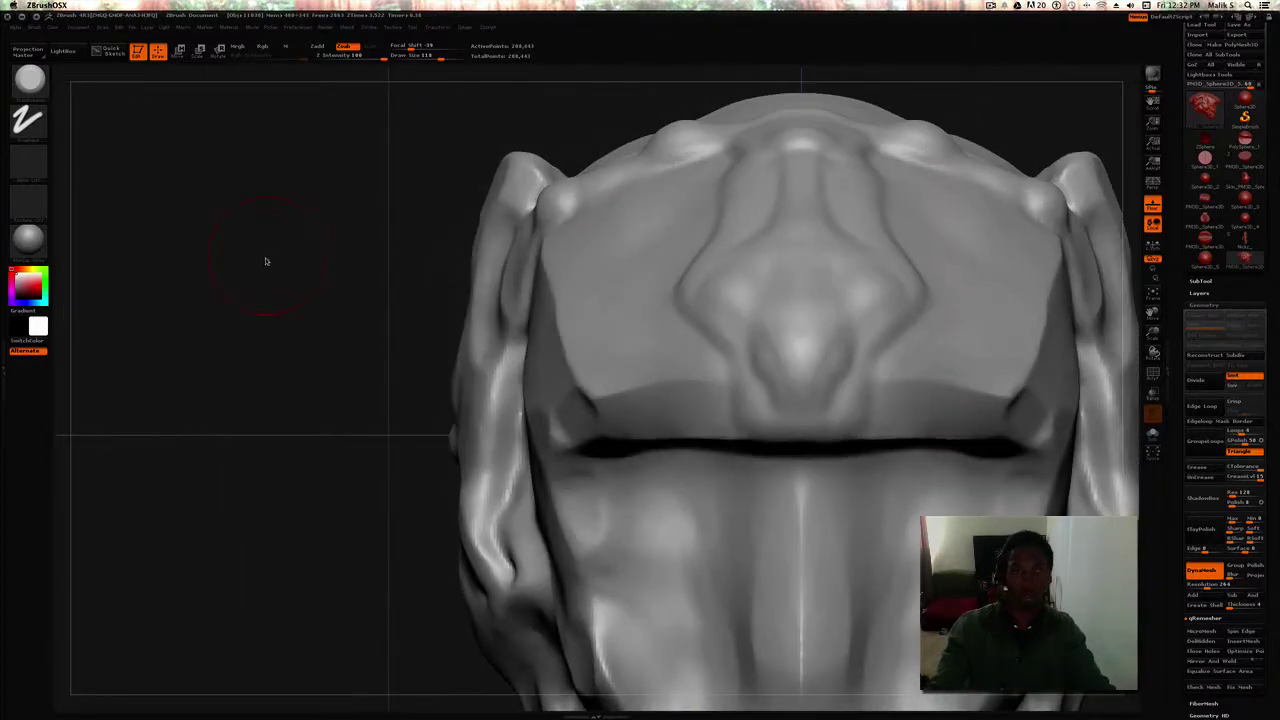
mouse_move(266, 268)
left_mouse_down("alt")
mouse_move(206, 209)
mouse_move(257, 309)
mouse_move(289, 306)
left_mouse_up("alt")
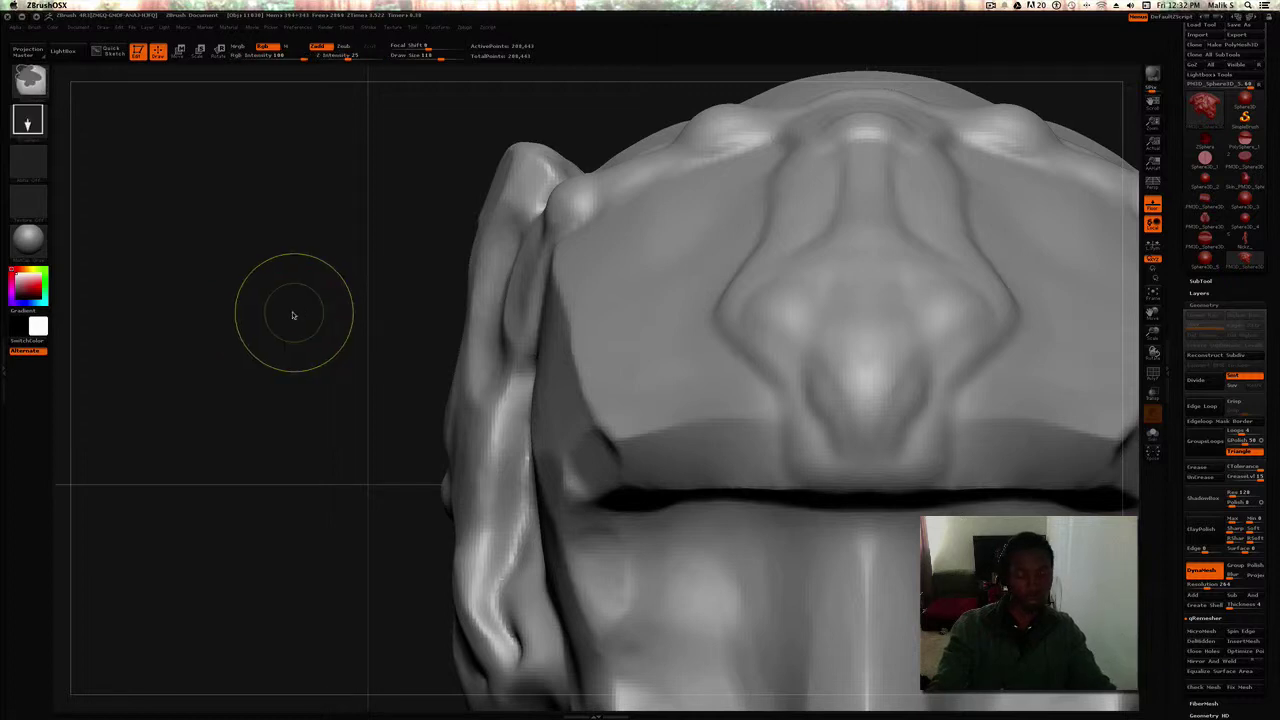
mouse_move(327, 321)
left_mouse_down("alt")
mouse_move(303, 283)
mouse_move(286, 280)
mouse_move(309, 343)
mouse_move(186, 271)
mouse_move(224, 194)
left_mouse_up("alt")
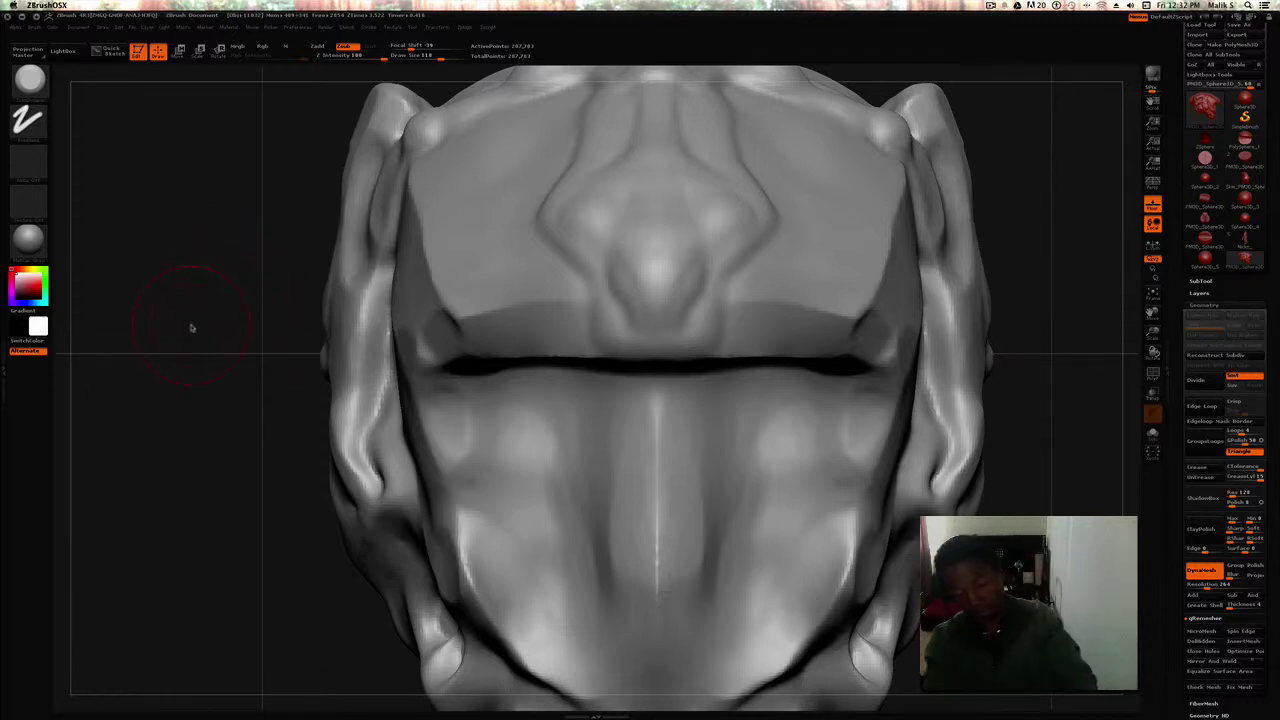
key("b")
key("s")
key("t")
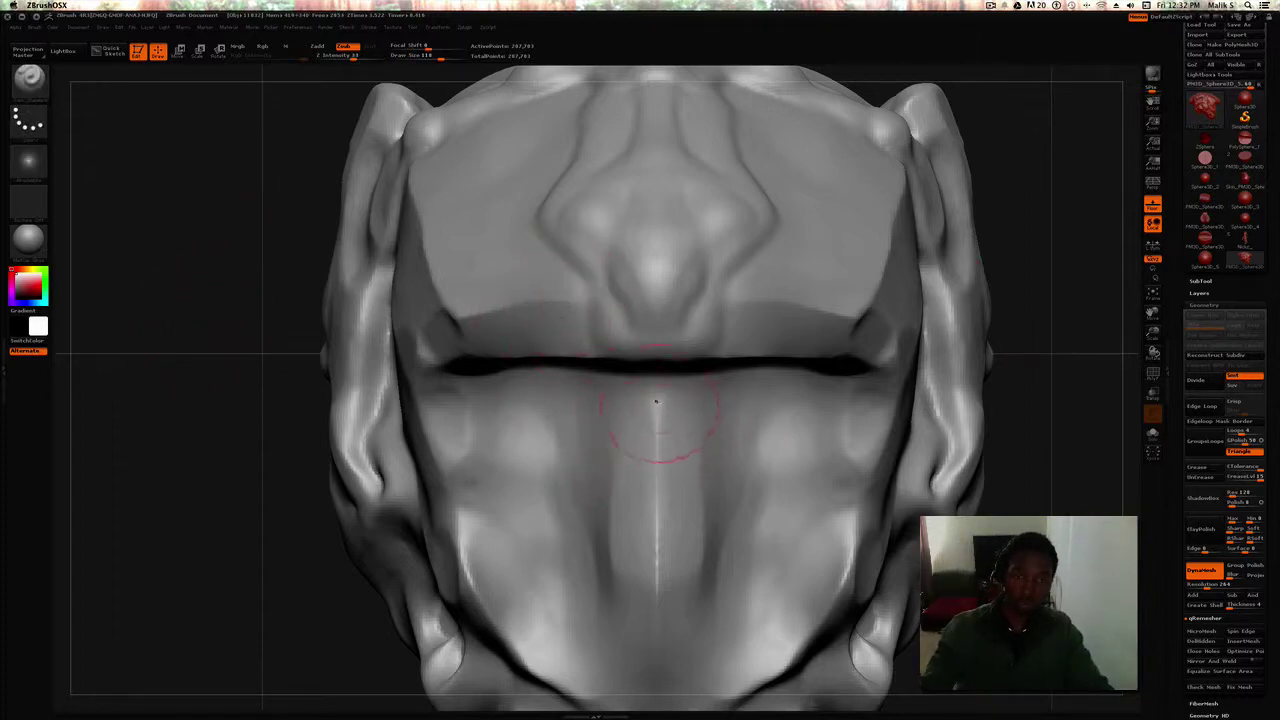
left_click_drag(656, 406, 658, 592)
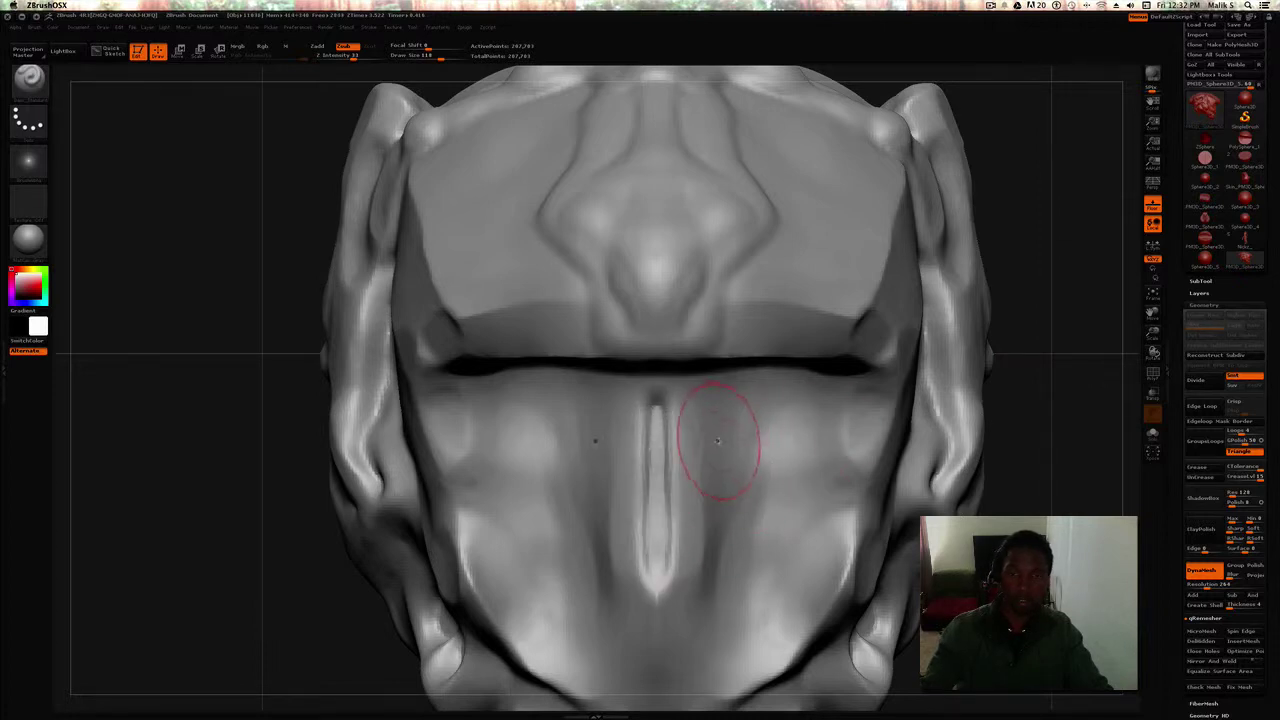
mouse_move(714, 415)
left_mouse_down()
mouse_move(716, 578)
mouse_move(701, 630)
mouse_move(660, 684)
left_mouse_up()
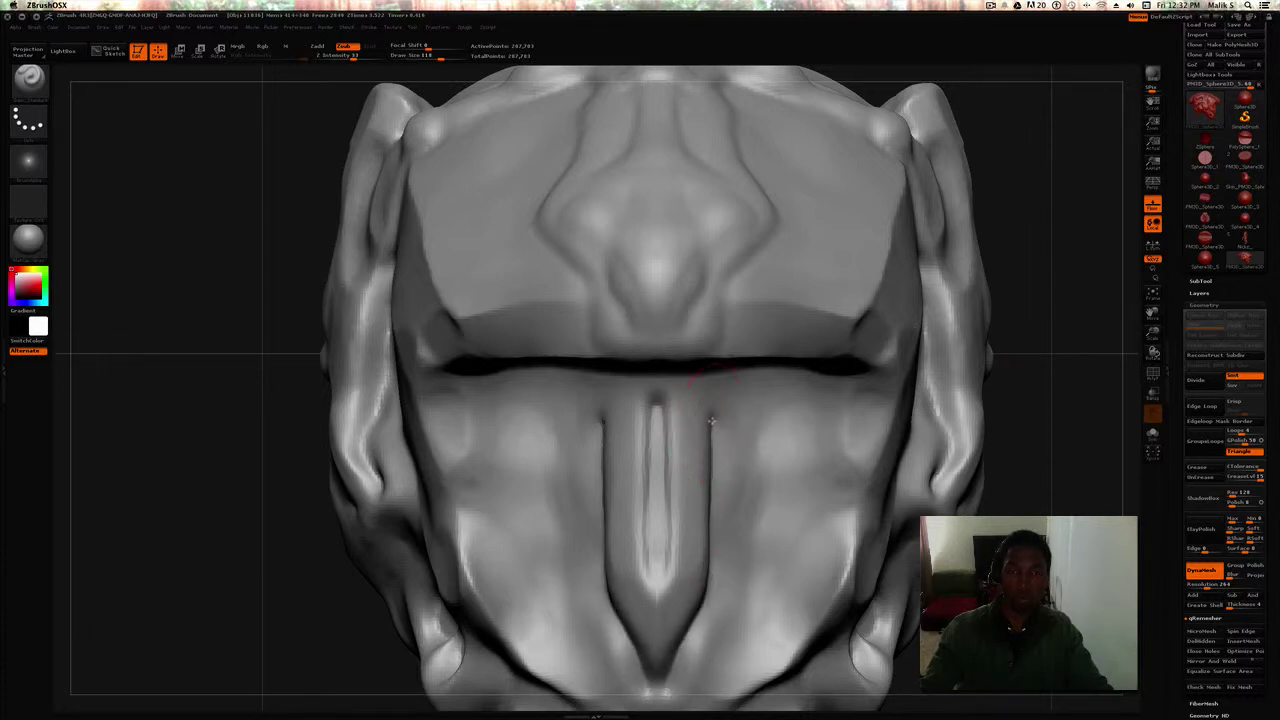
left_click_drag(722, 400, 745, 372)
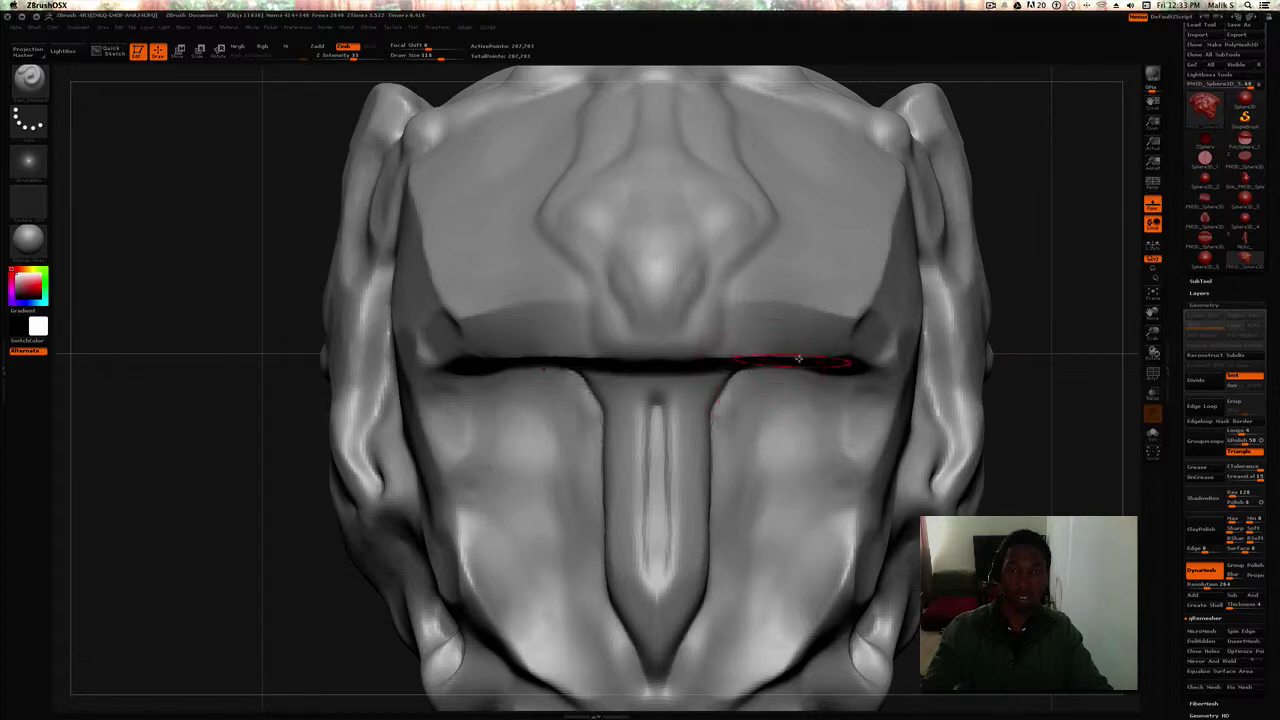
Carve long symmetrical grooves beside the central face piece, running from under the brow down to the jaw and curving inward at their ends
mouse_move(1036, 322)
left_mouse_down()
mouse_move(1006, 230)
mouse_move(851, 180)
left_mouse_up()
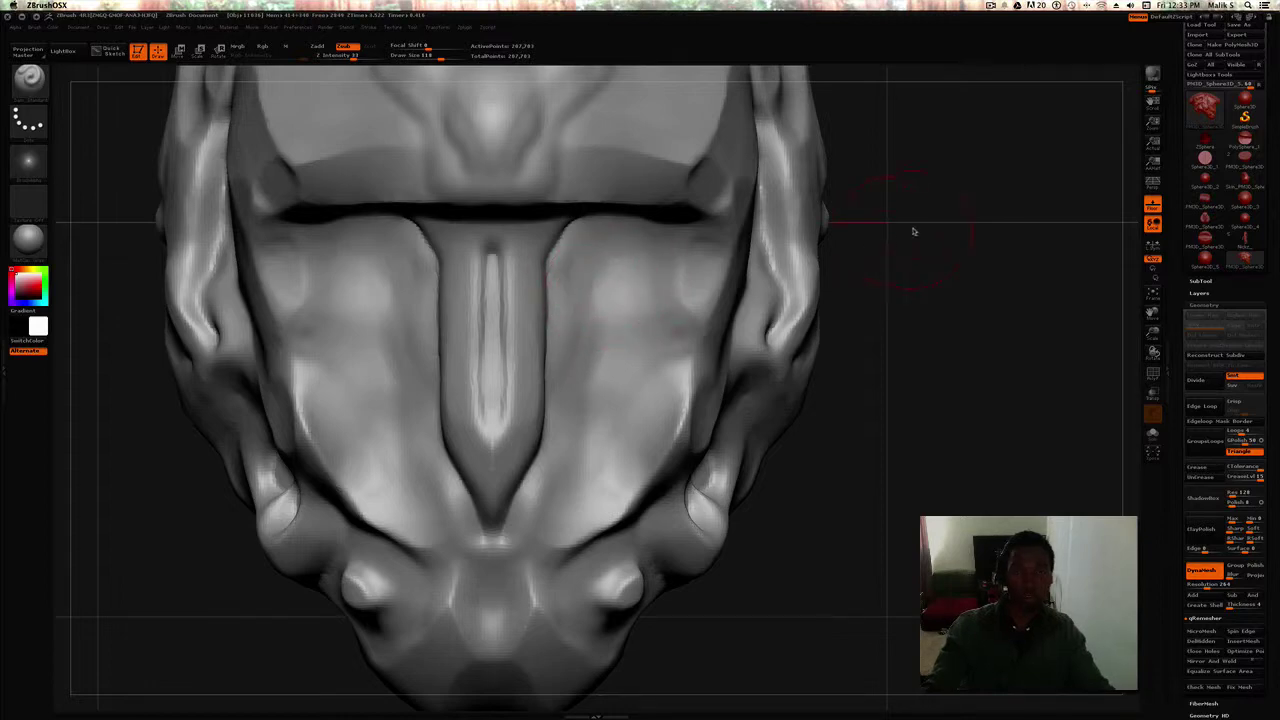
mouse_move(909, 226)
left_mouse_down()
mouse_move(920, 229)
mouse_move(530, 118)
left_mouse_up()
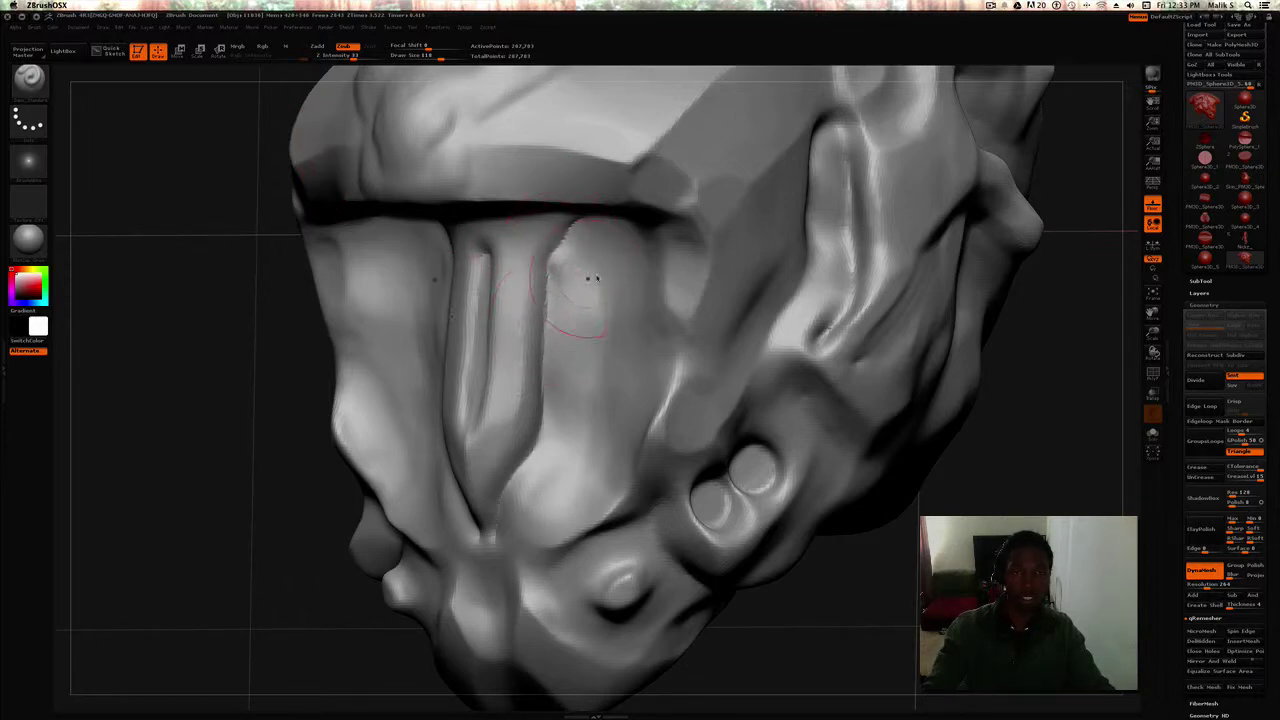
mouse_move(602, 290)
left_mouse_down()
mouse_move(572, 500)
mouse_move(546, 538)
mouse_move(500, 530)
left_mouse_up()
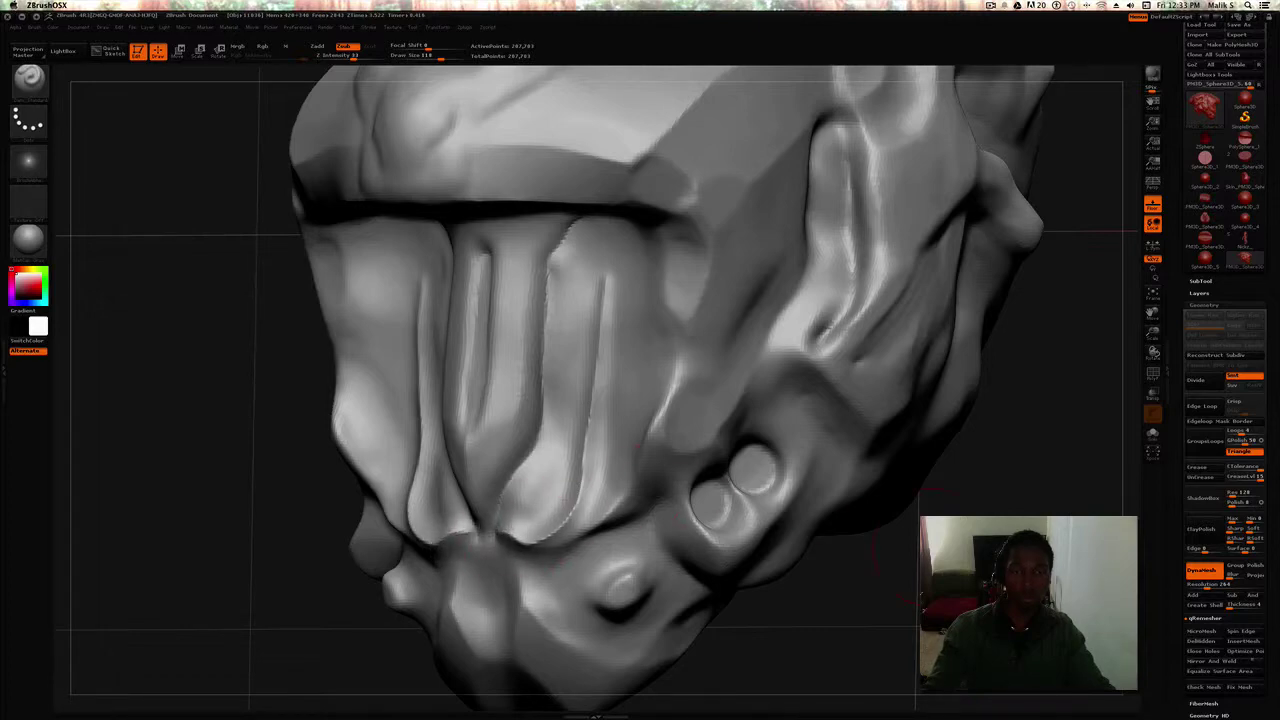
mouse_move(880, 560)
left_mouse_down()
mouse_move(1110, 552)
mouse_move(884, 531)
left_mouse_up()
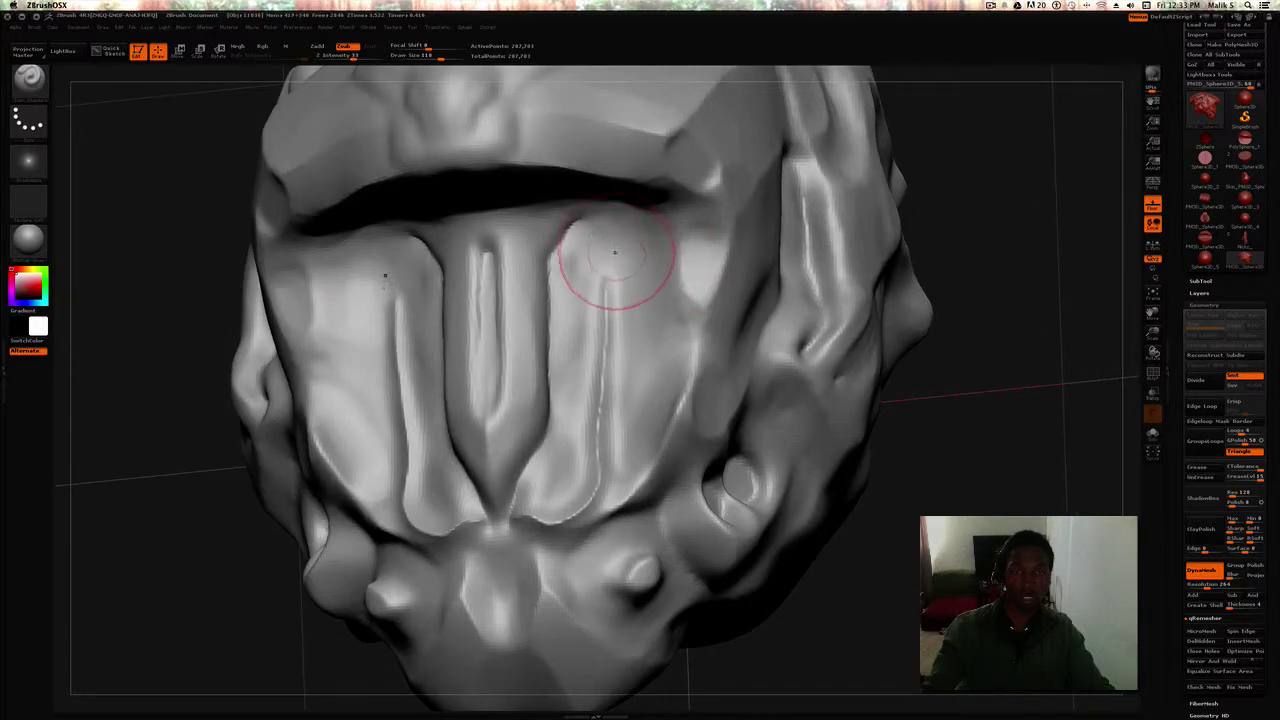
left_click_drag(615, 240, 622, 400)
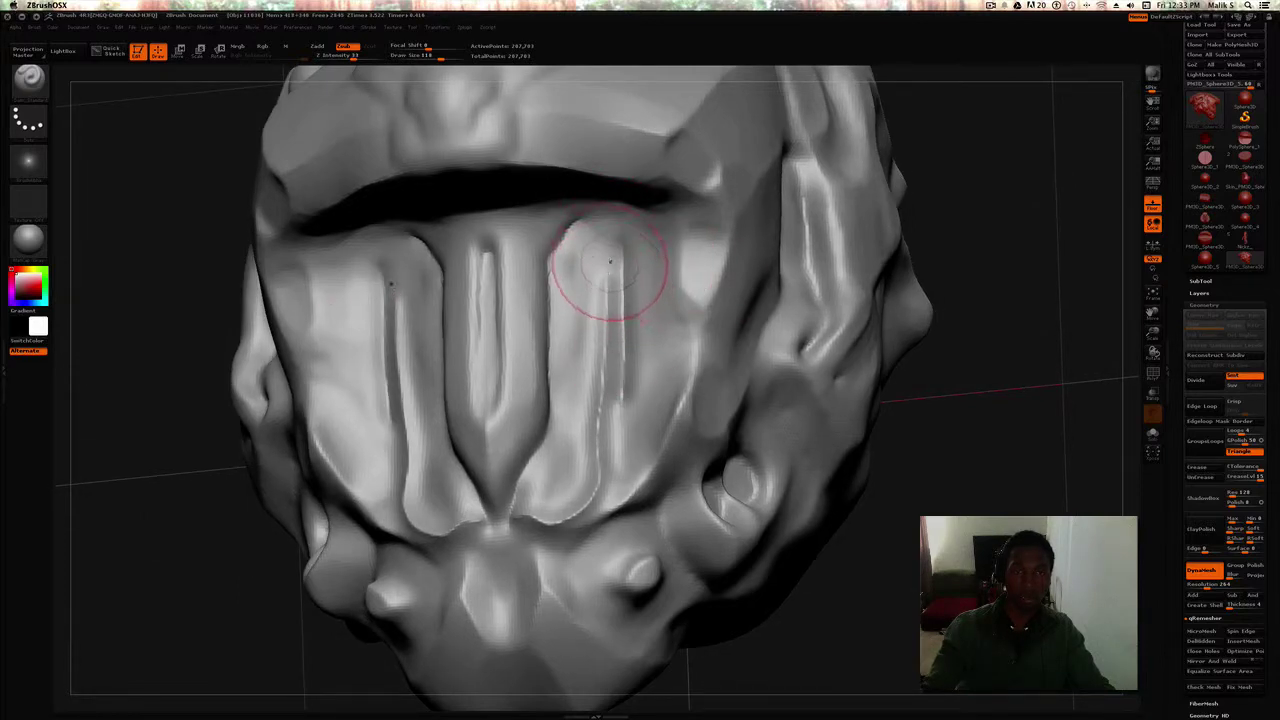
left_click_drag(603, 291, 608, 224)
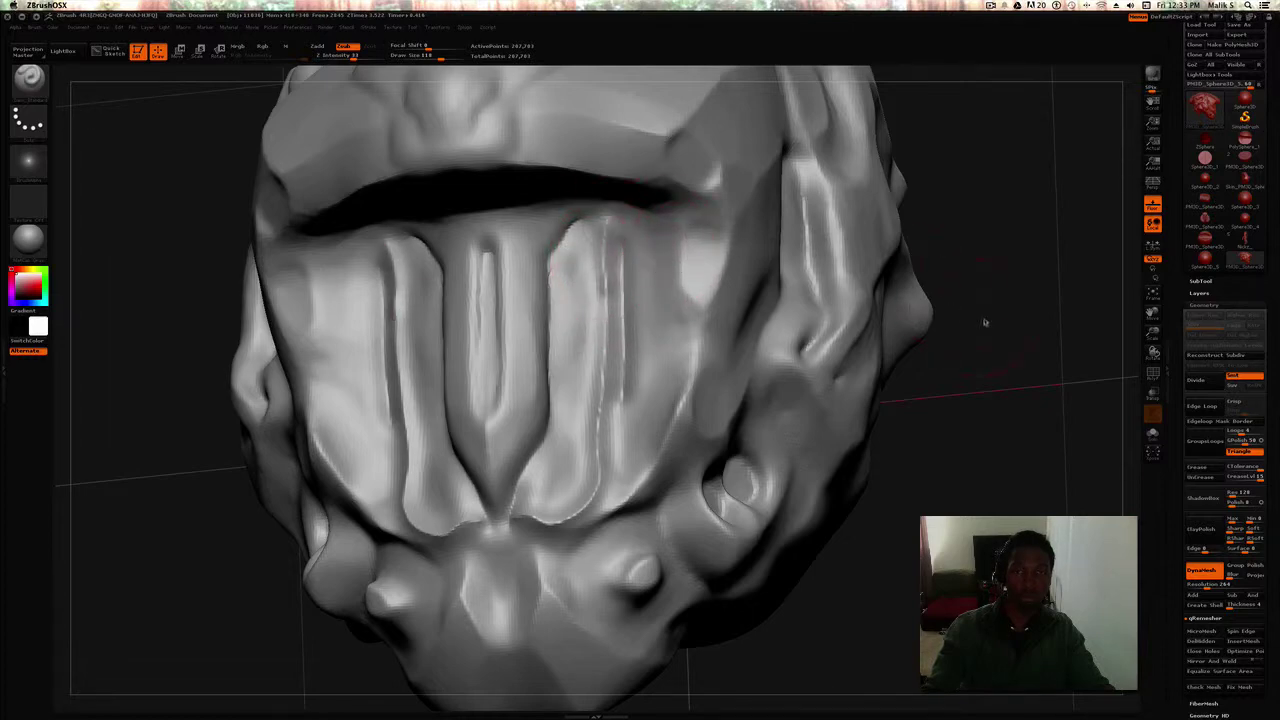
mouse_move(985, 322)
left_mouse_down()
mouse_move(1014, 323)
mouse_move(960, 362)
left_mouse_up()
left_click_drag(620, 392, 594, 520)
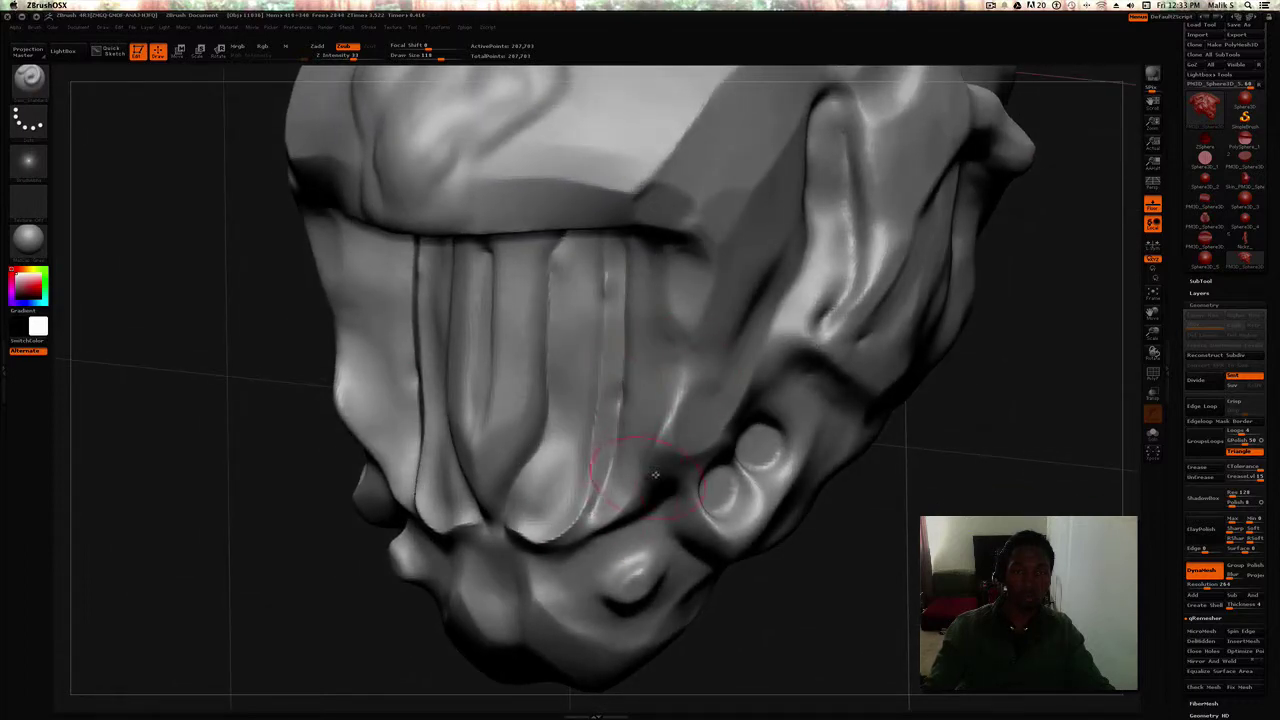
Reduce the brush's draw size to 50 and sculpt crisp edge lines along the forehead's side plane, the brow corner and the front brow edge
mouse_move(887, 481)
left_mouse_down()
mouse_move(934, 516)
mouse_move(924, 498)
left_mouse_up()
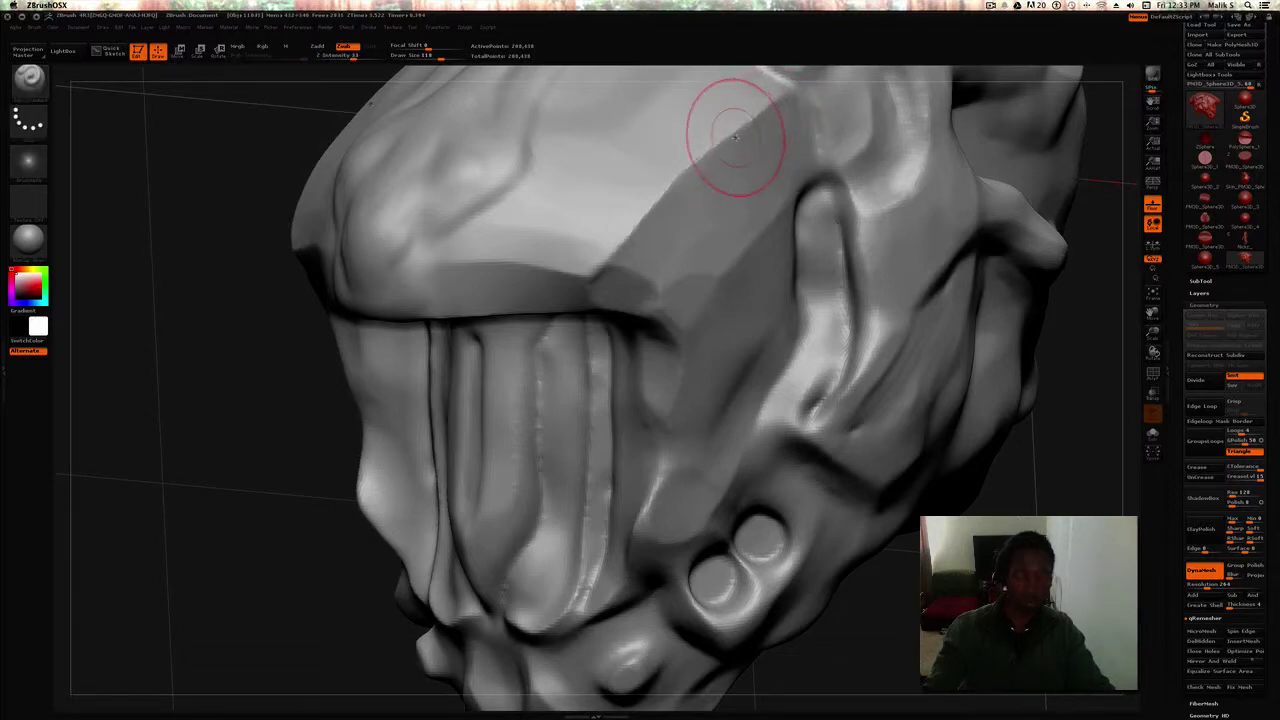
key("space")
left_click_drag(731, 139, 713, 138)
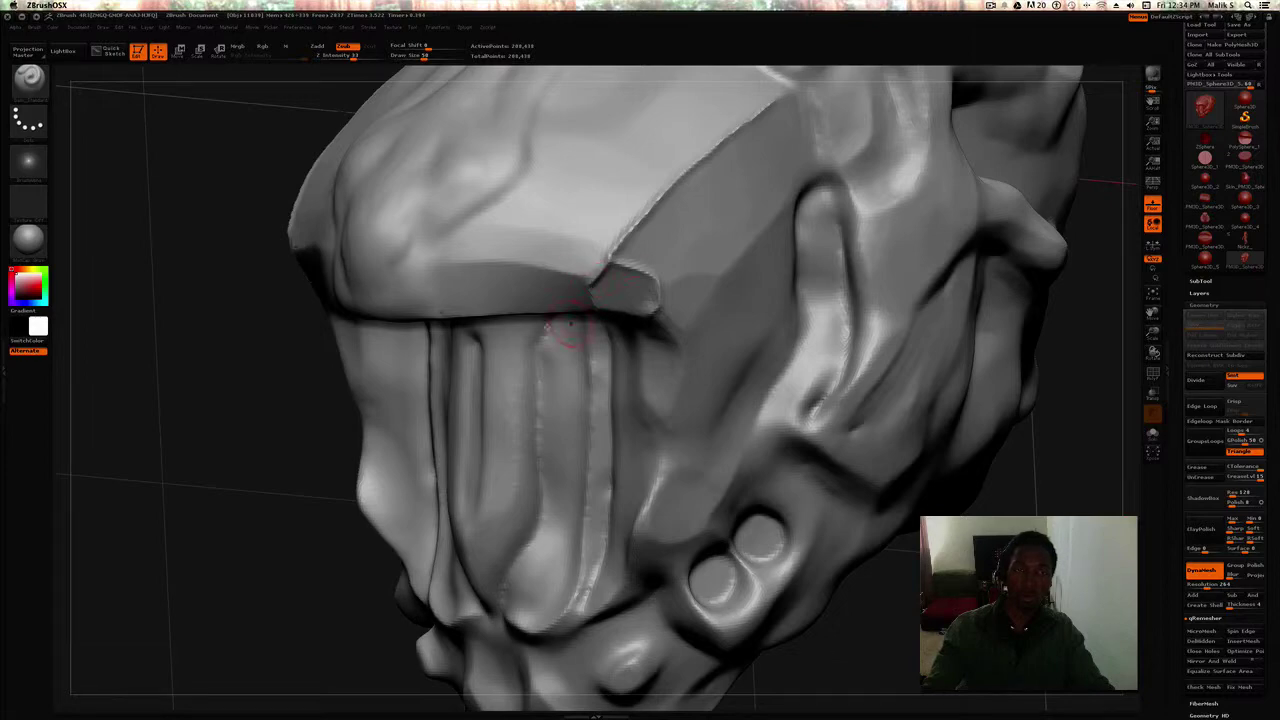
left_click_drag(222, 353, 395, 348)
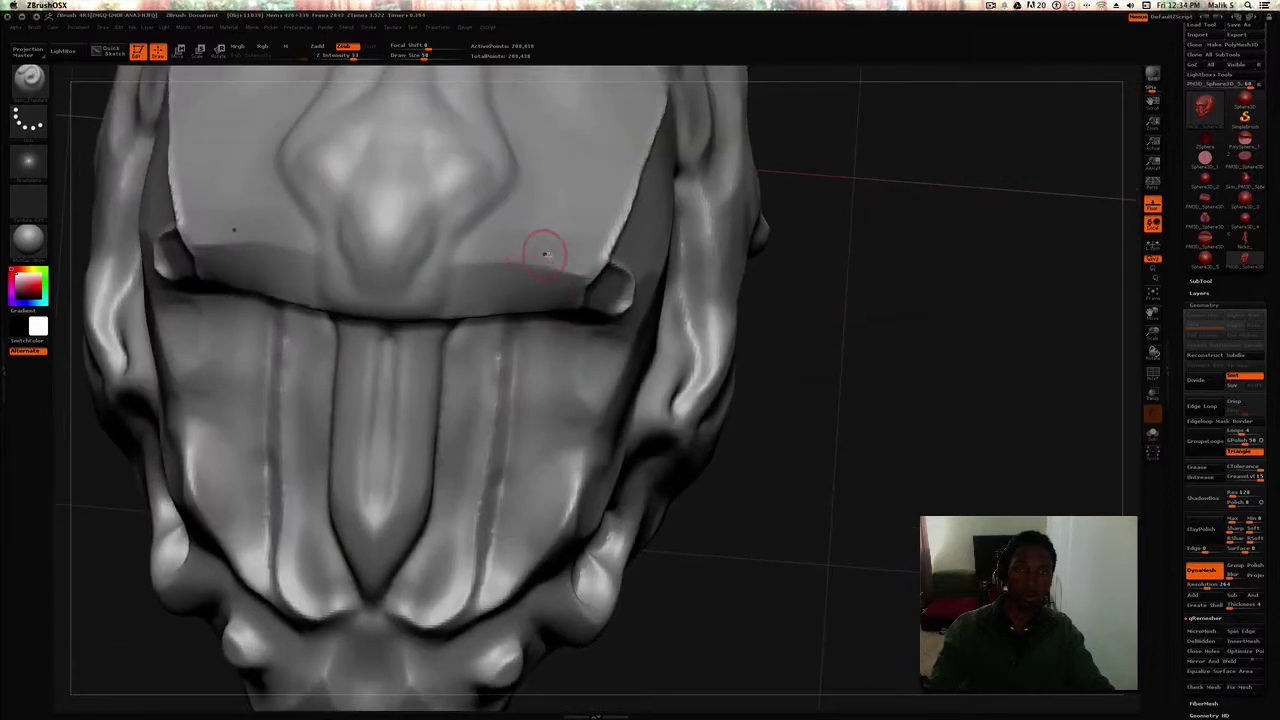
mouse_move(590, 280)
left_mouse_down()
mouse_move(524, 262)
mouse_move(478, 267)
left_mouse_up()
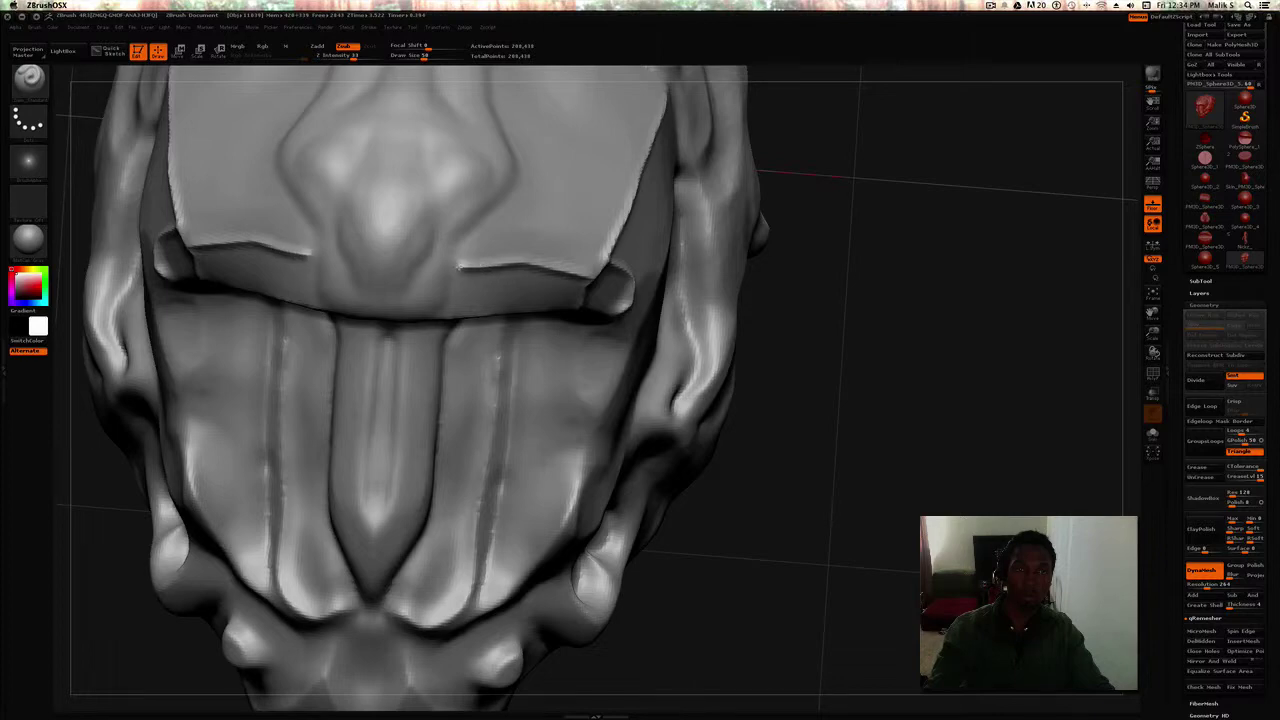
Smooth the raised edge lines along the front of the brow and around its outer corner
mouse_move(834, 214)
left_mouse_down()
mouse_move(790, 225)
mouse_move(825, 197)
left_mouse_up()
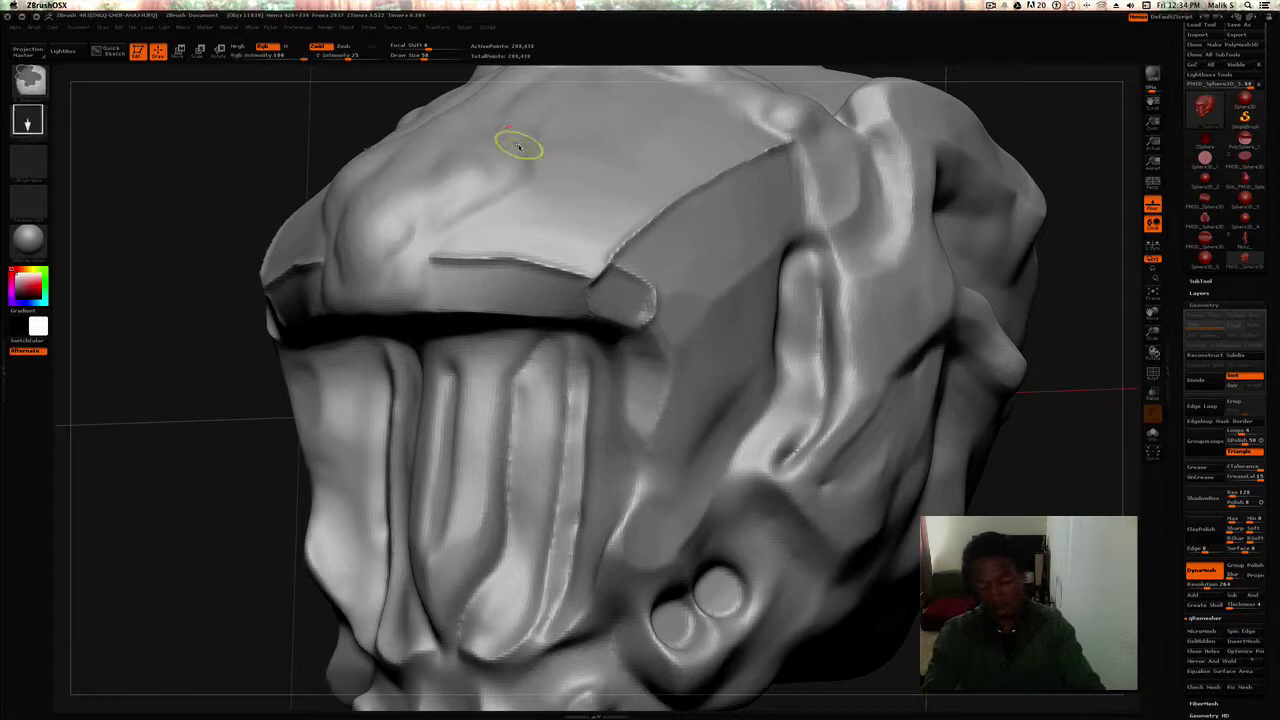
key("shift")
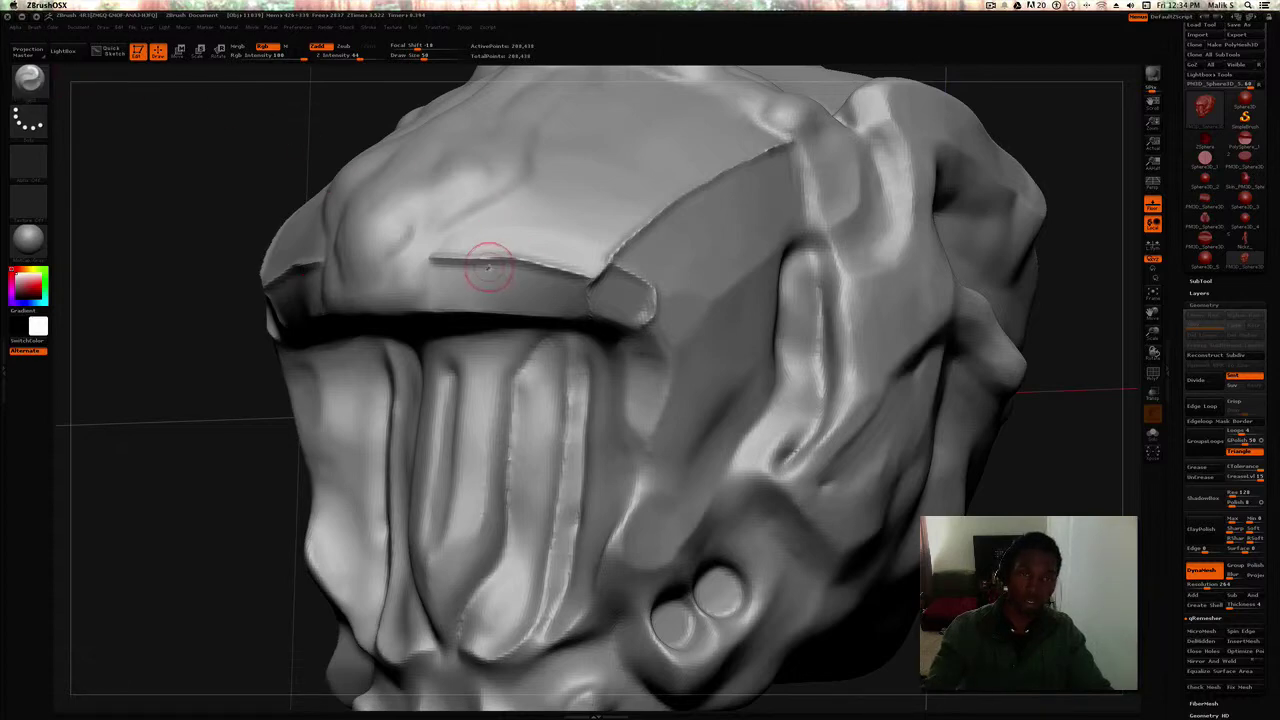
left_click_drag(134, 380, 149, 369)
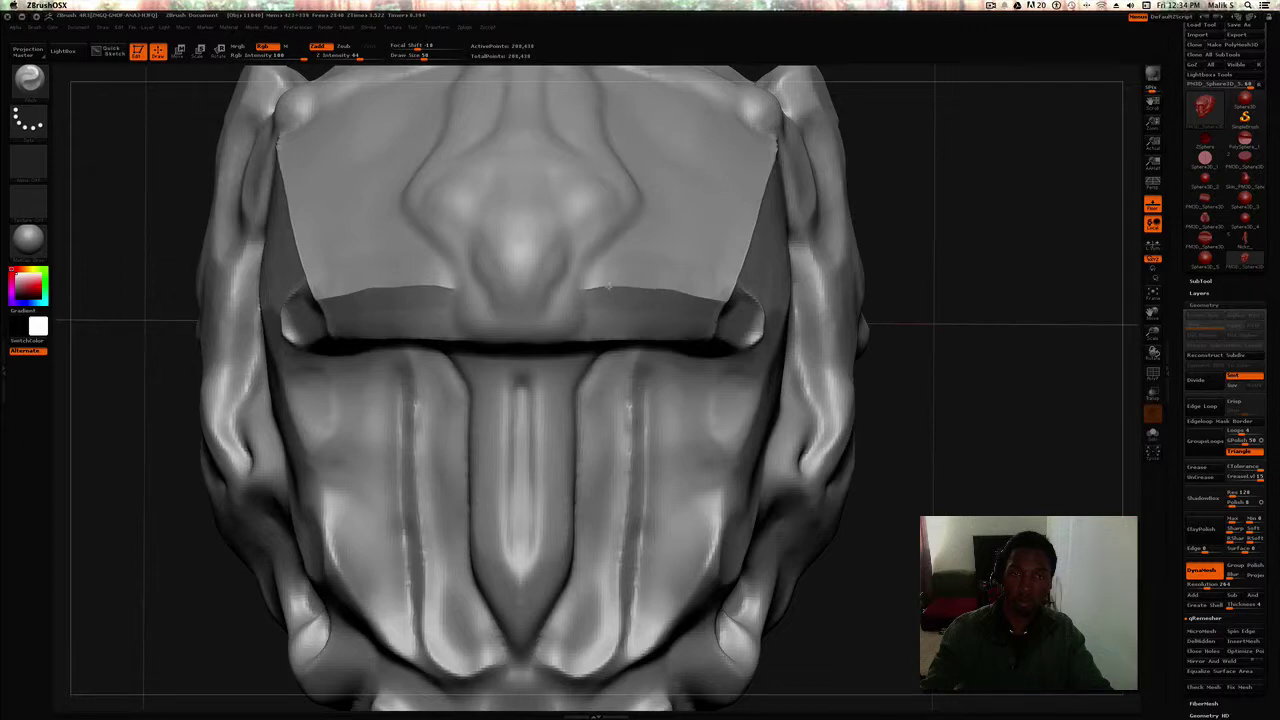
left_click_drag(872, 263, 757, 320)
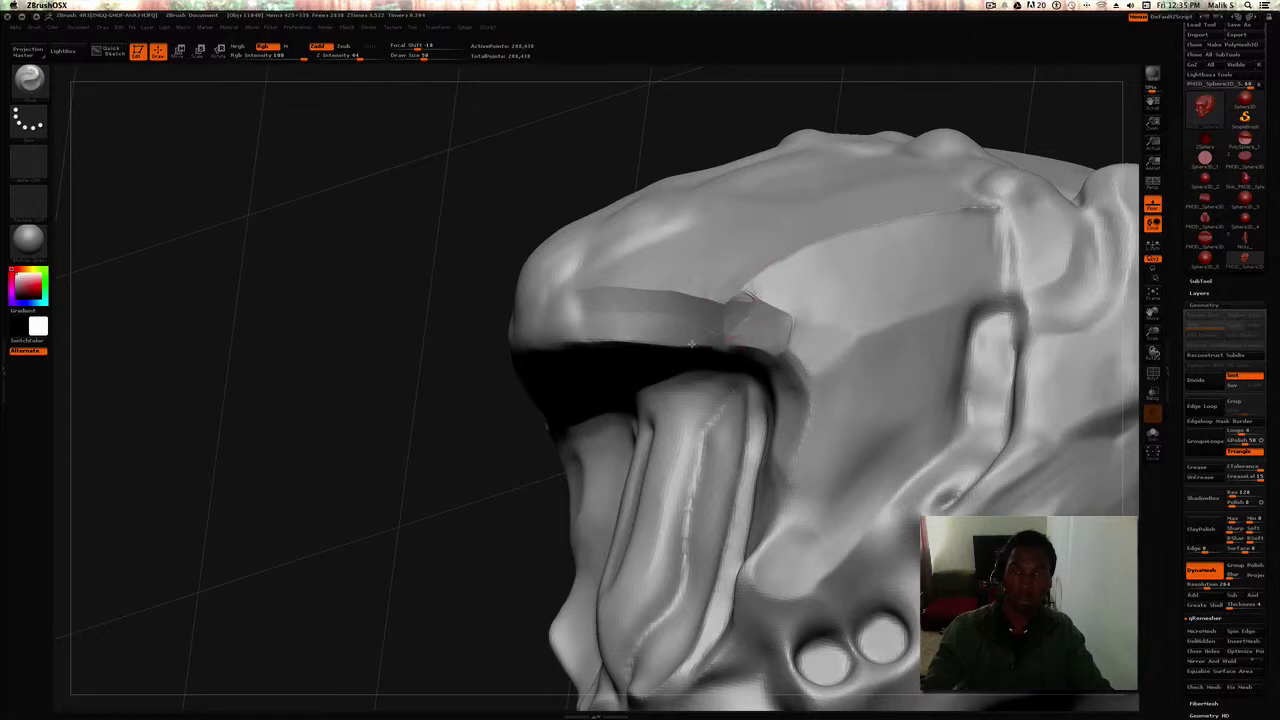
left_click_drag(709, 340, 712, 323, "shift")
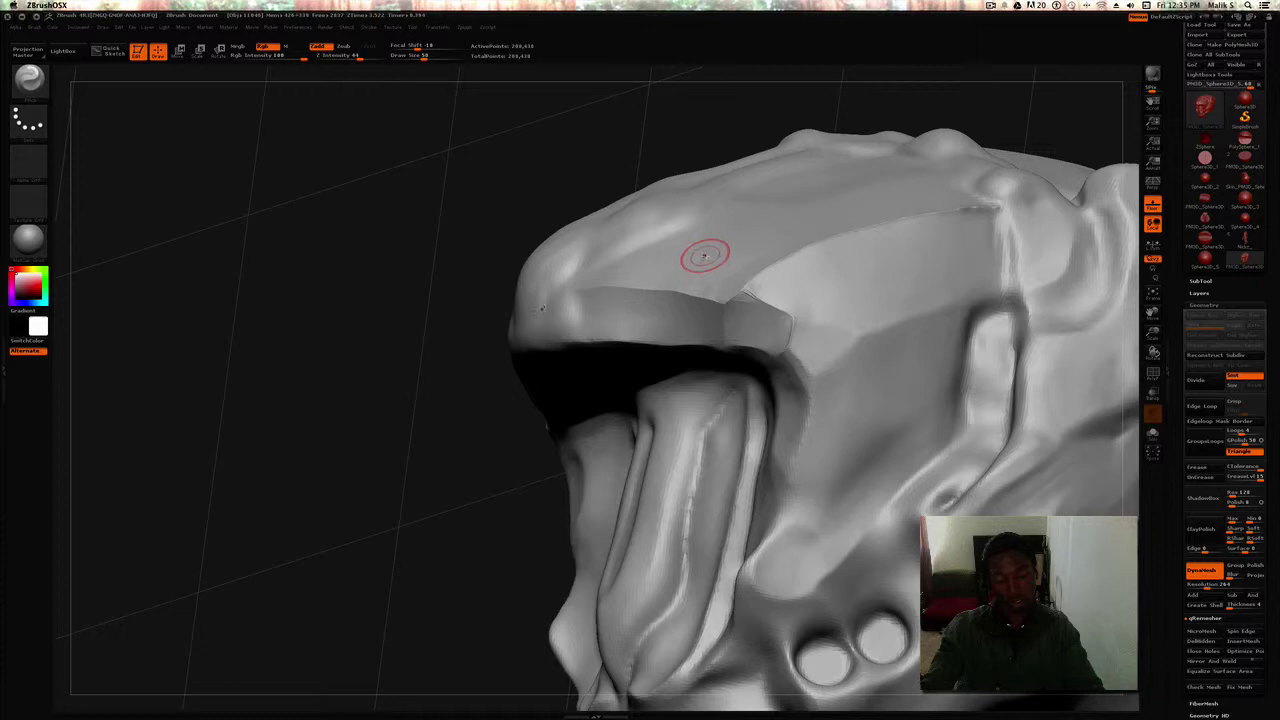
Switch to the flattening brush at intensity 100 and polish the front band of the brow into clean flat planes
key("3")
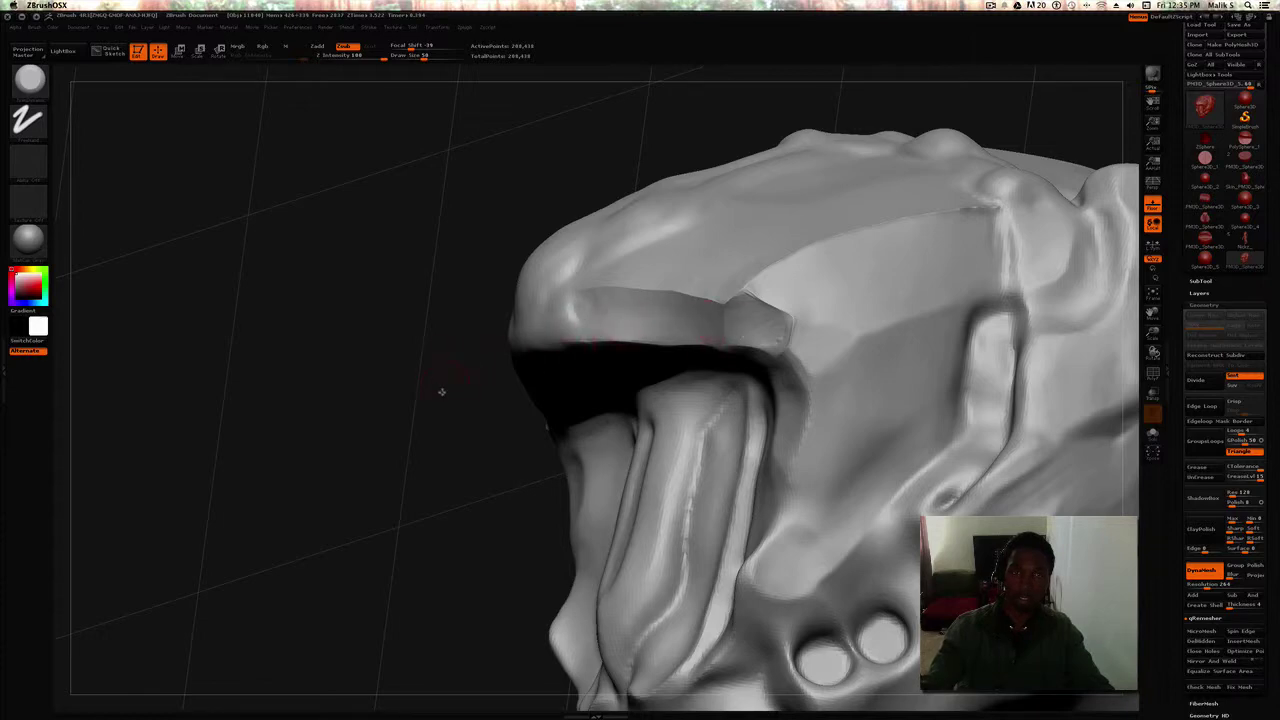
left_click_drag(441, 391, 510, 361)
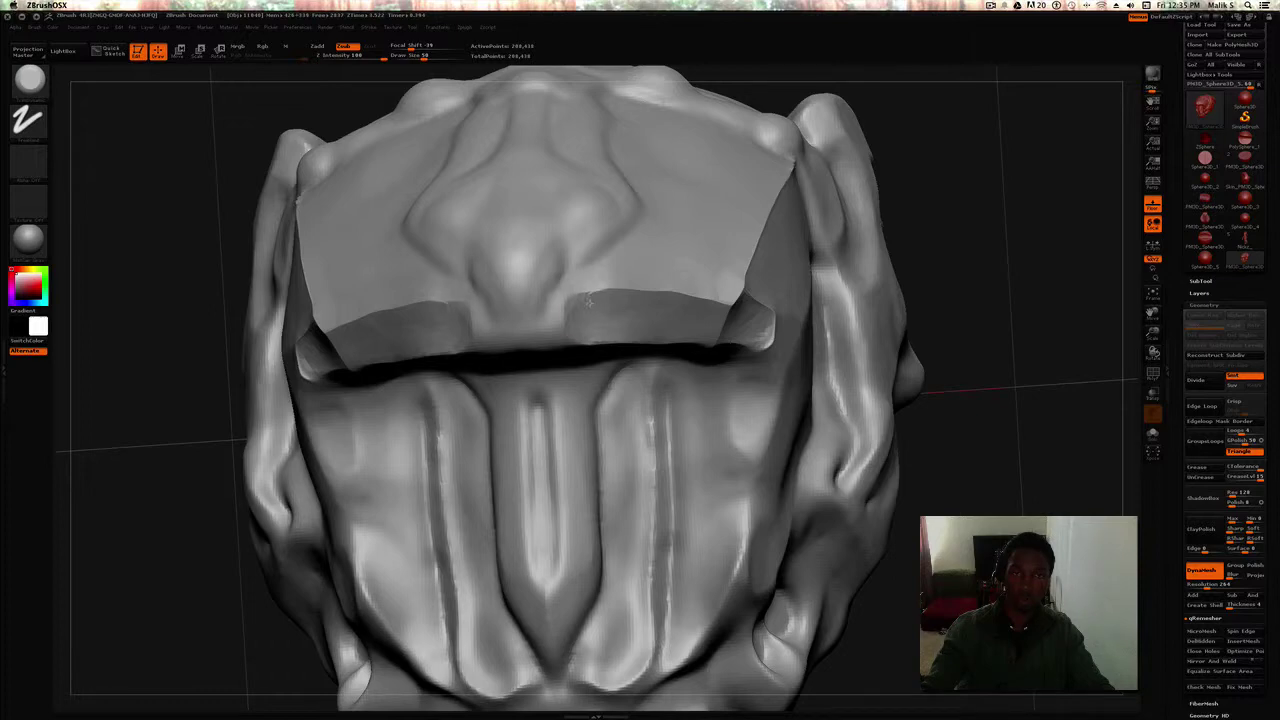
left_click_drag(594, 304, 581, 305, "shift")
Flatten and smooth the forehead surface just above the front brow edge, keeping the edge sharp
mouse_move(929, 206)
left_mouse_down()
mouse_move(951, 200)
mouse_move(923, 200)
left_mouse_up()
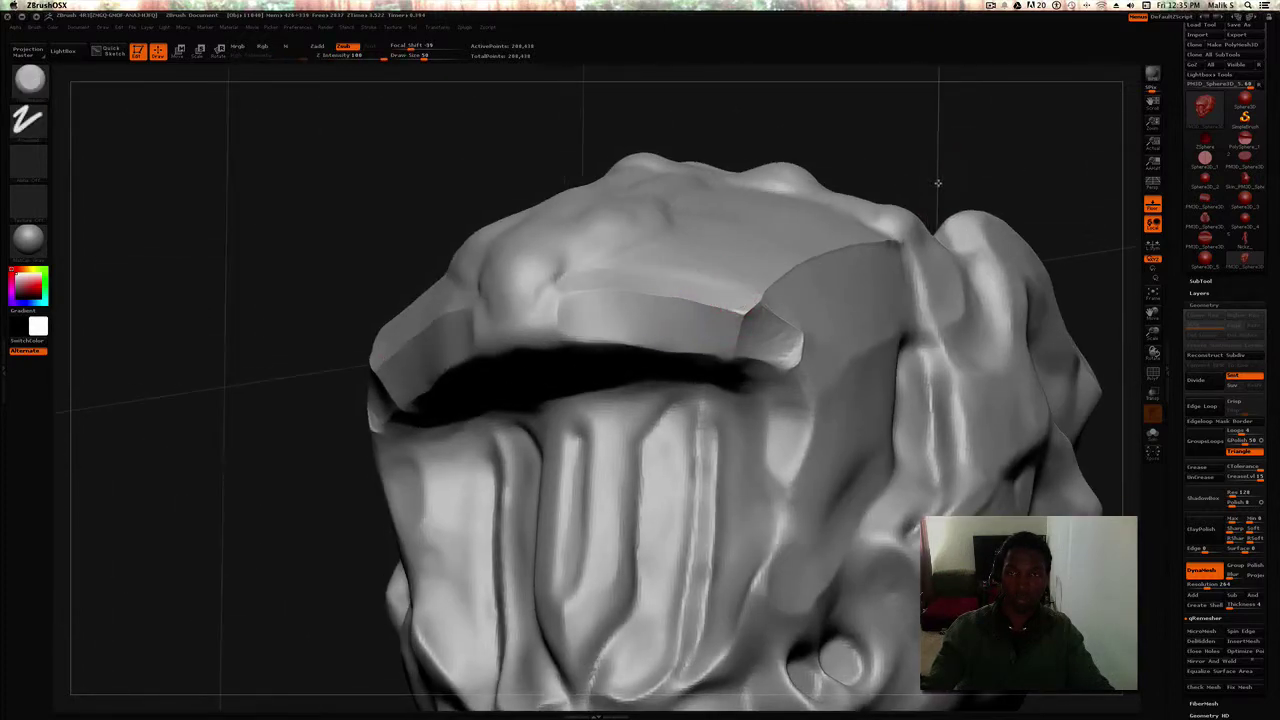
left_click_drag(934, 186, 925, 290)
key("shift")
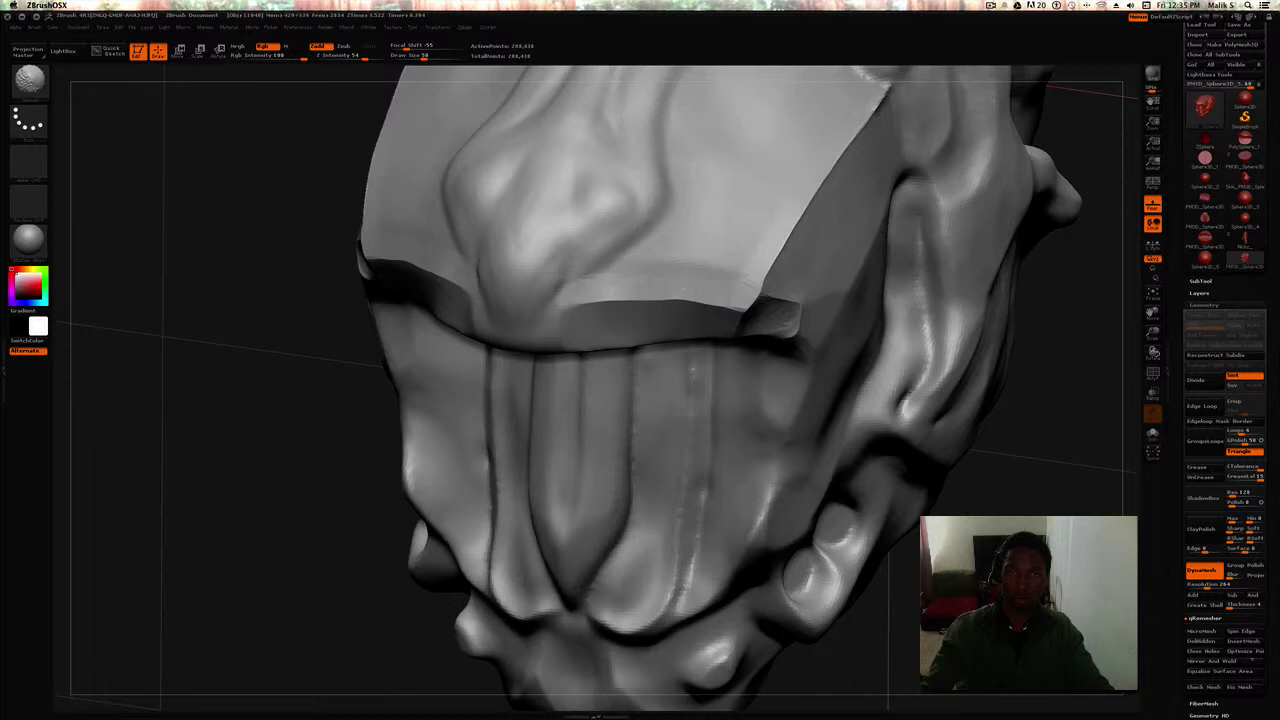
key("alt")
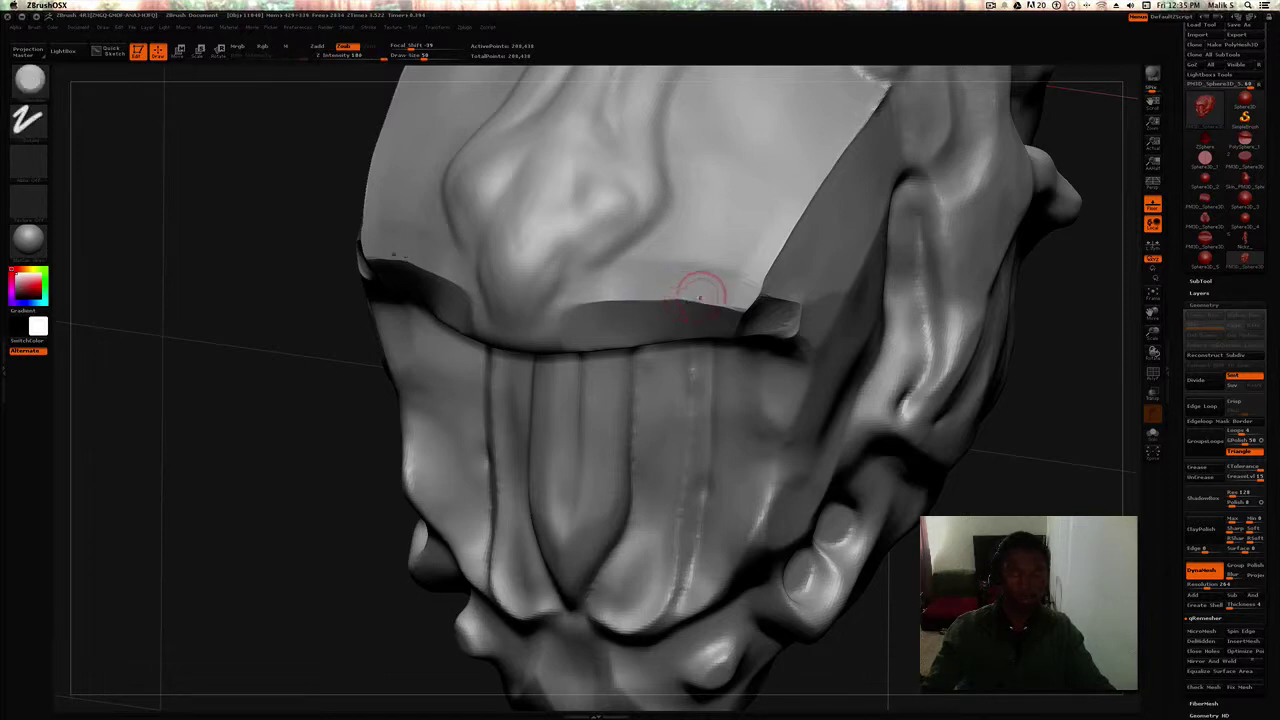
key("shift")
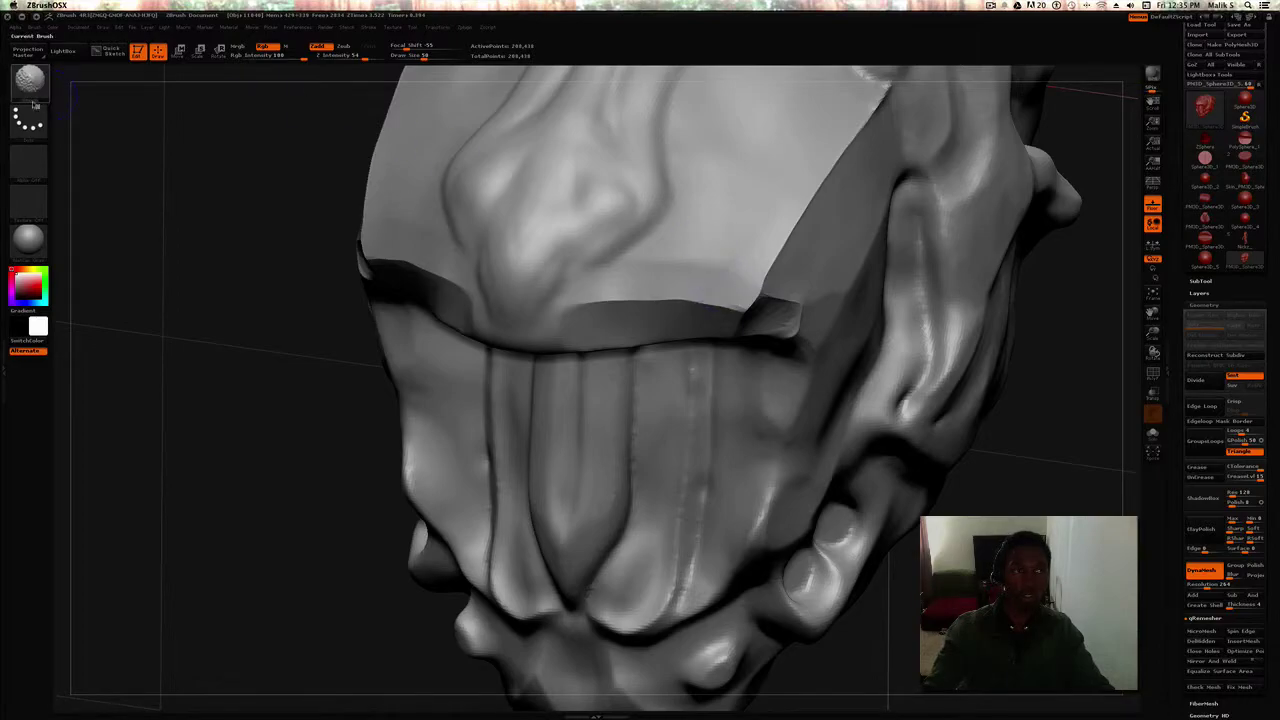
key("shift")
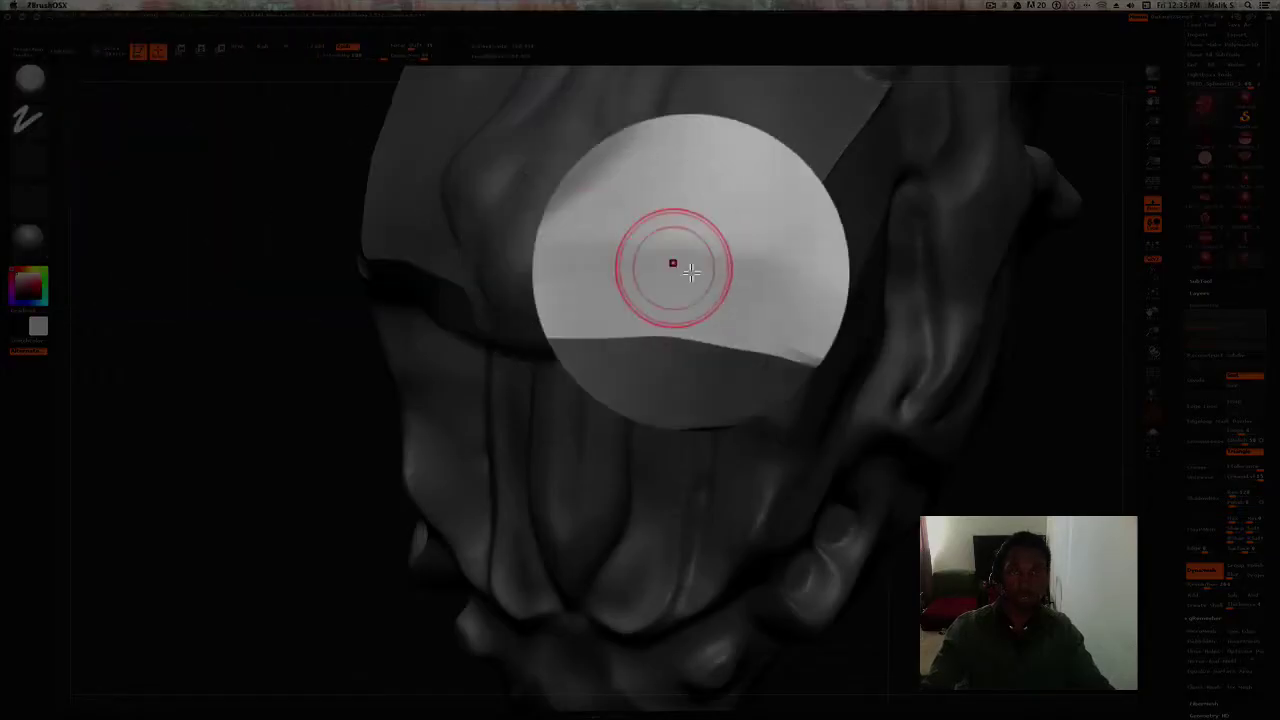
key("shift")
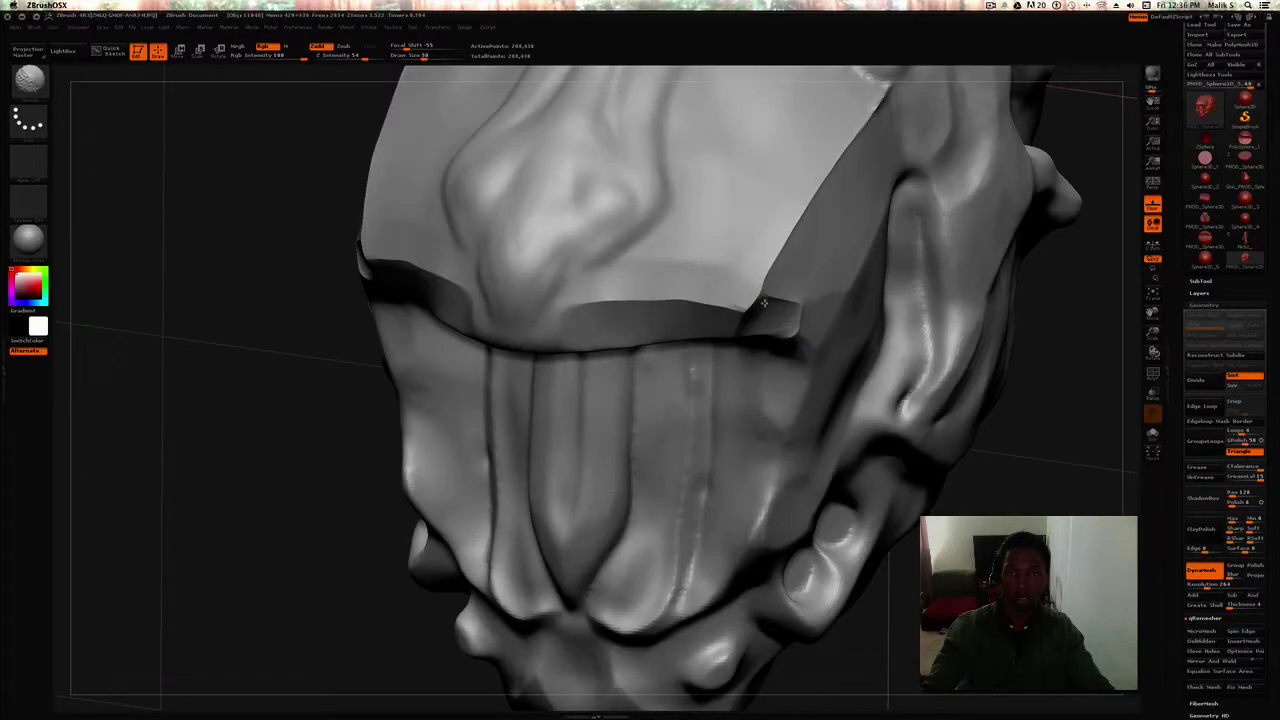
Polish and smooth the small corner plate at the outer end of the brow and its join with the front band
left_click_drag(250, 450, 450, 380)
key("shift")
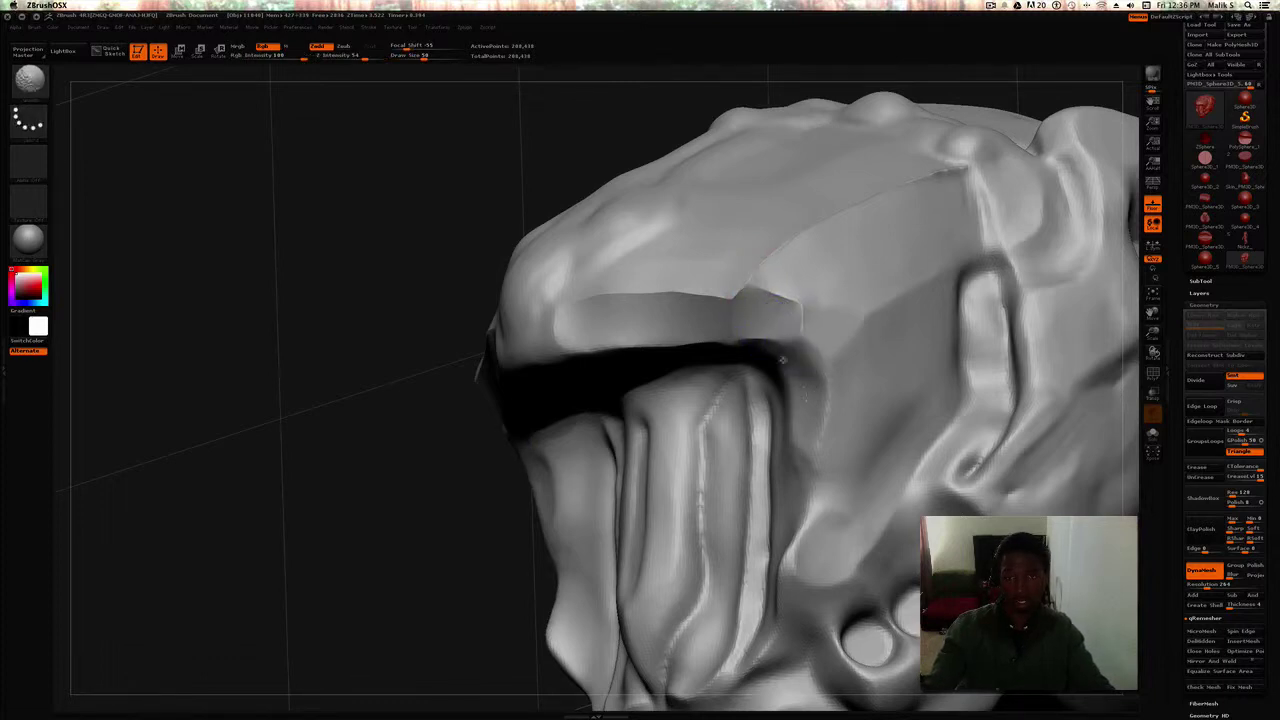
key("alt")
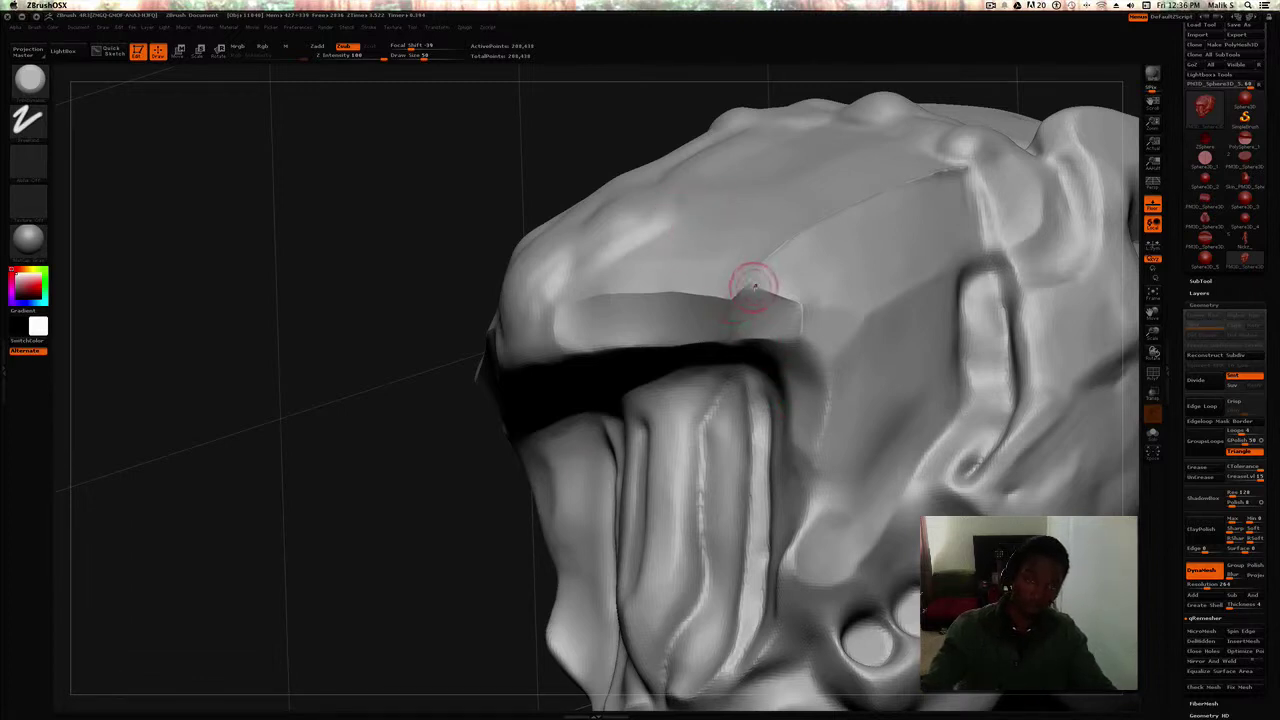
key("shift")
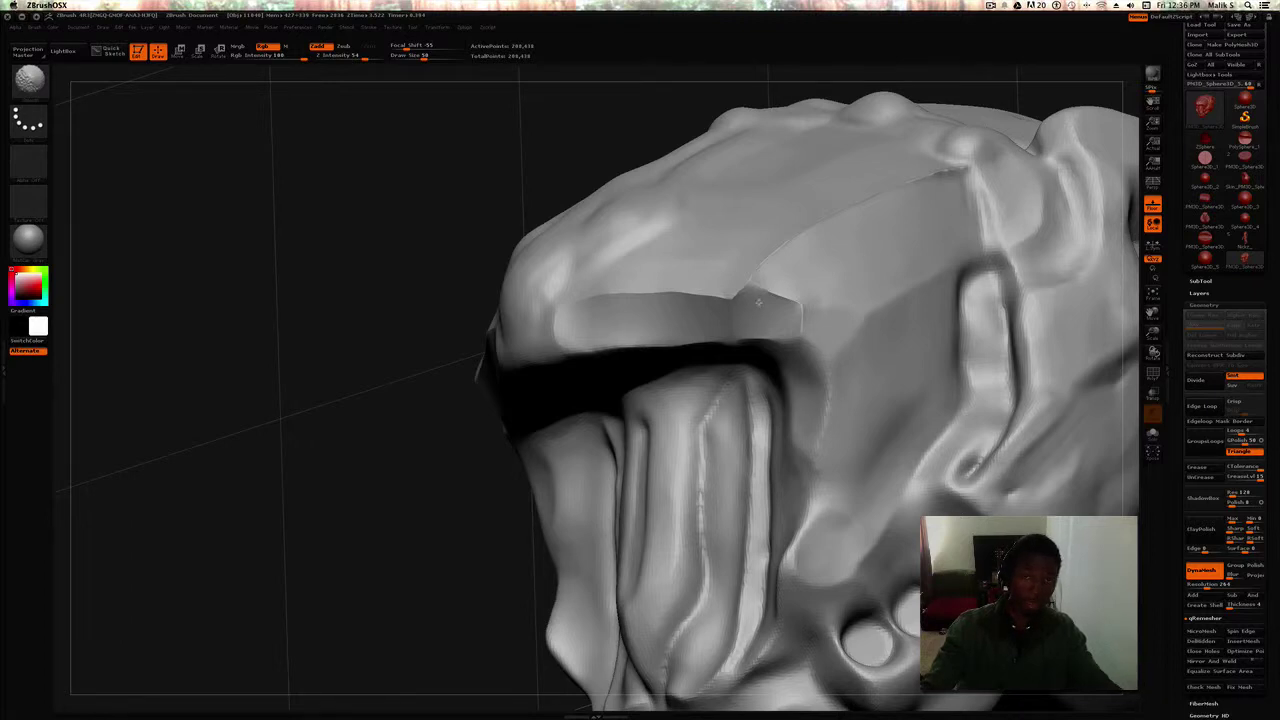
key("alt")
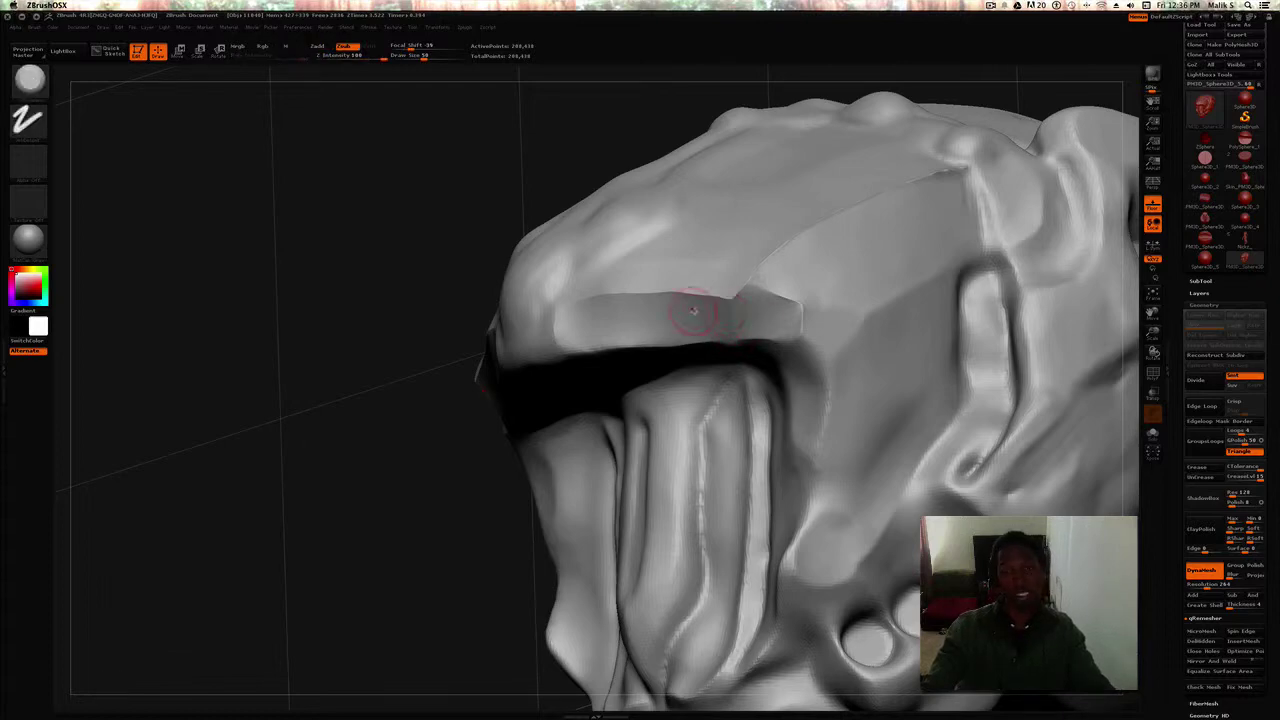
Flatten and smooth the outer end of the front brow band where it meets the corner plate
key("ctrl")
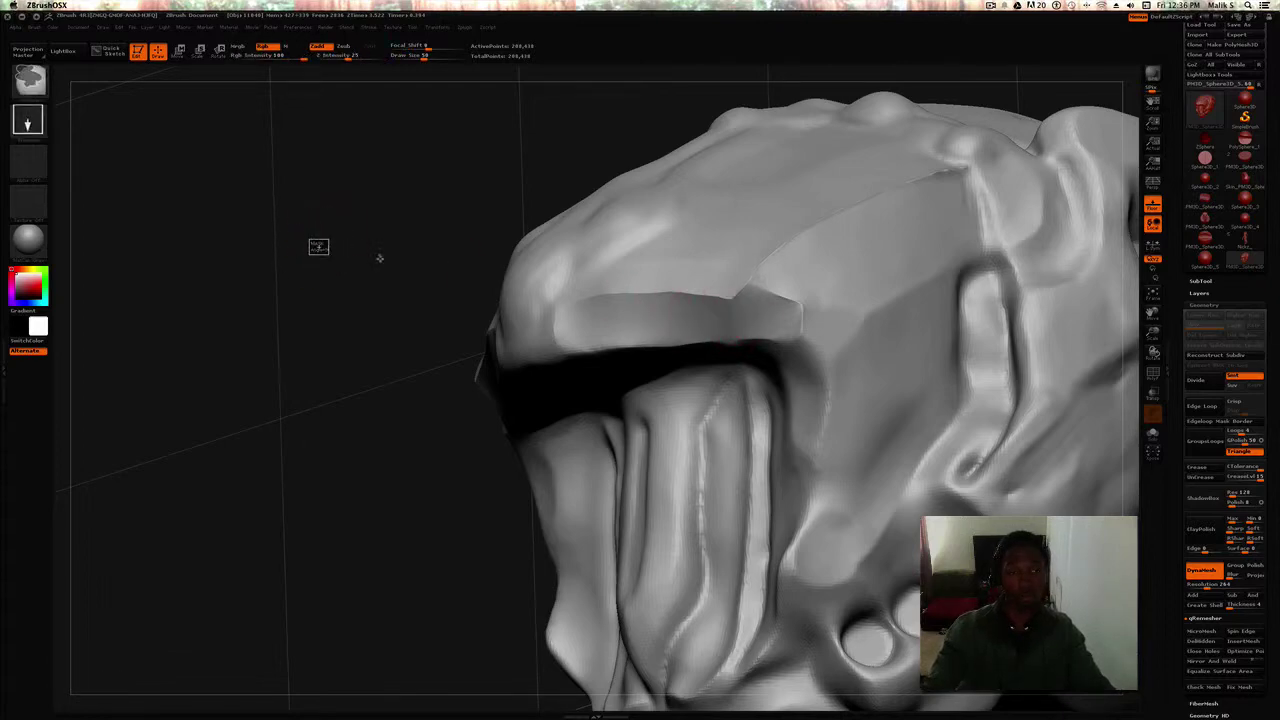
key("alt")
mouse_move(331, 249)
left_mouse_down()
mouse_move(317, 214)
mouse_move(209, 209)
mouse_move(255, 206)
left_mouse_up()
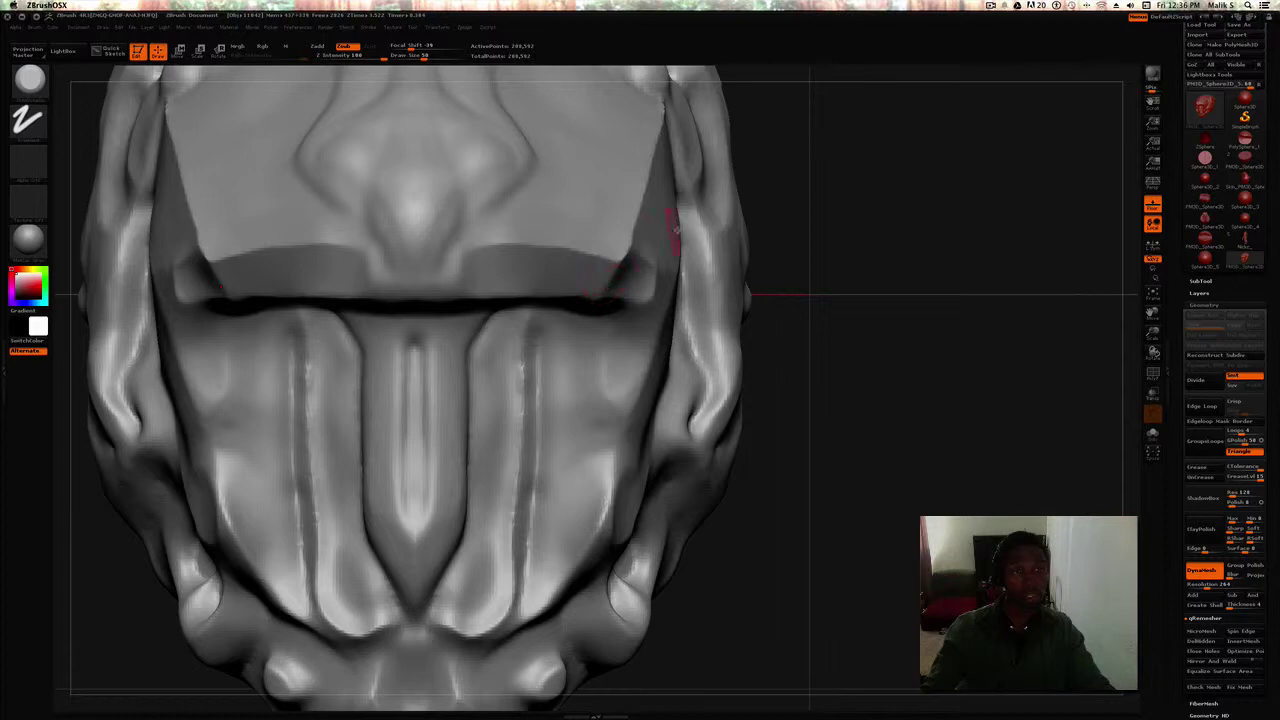
mouse_move(825, 218)
left_mouse_down()
mouse_move(880, 200)
mouse_move(658, 265)
left_mouse_up()
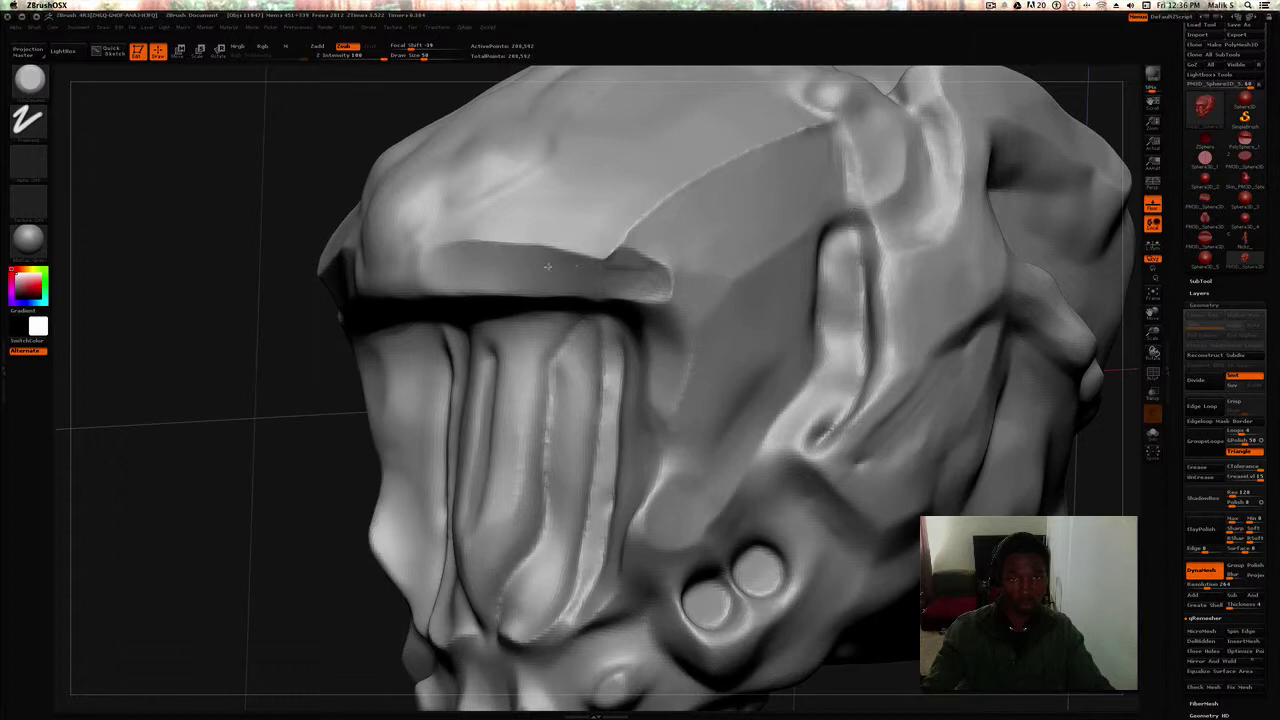
key("shift")
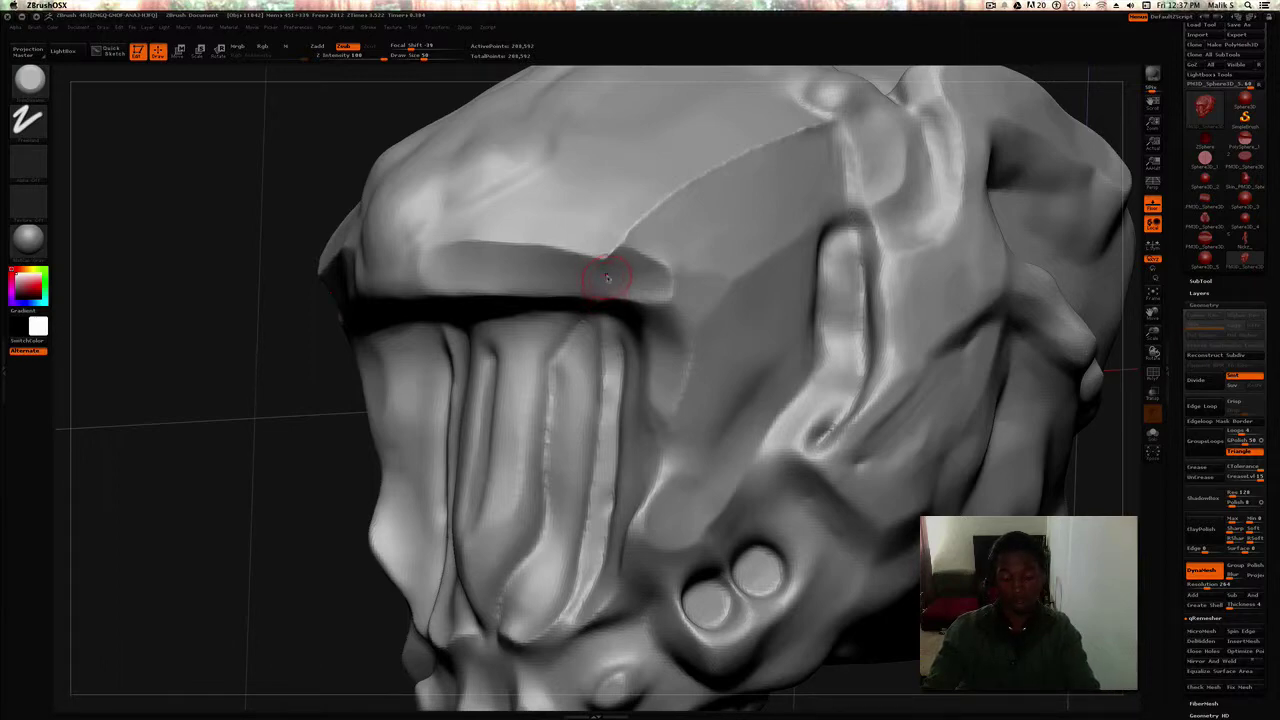
key("shift")
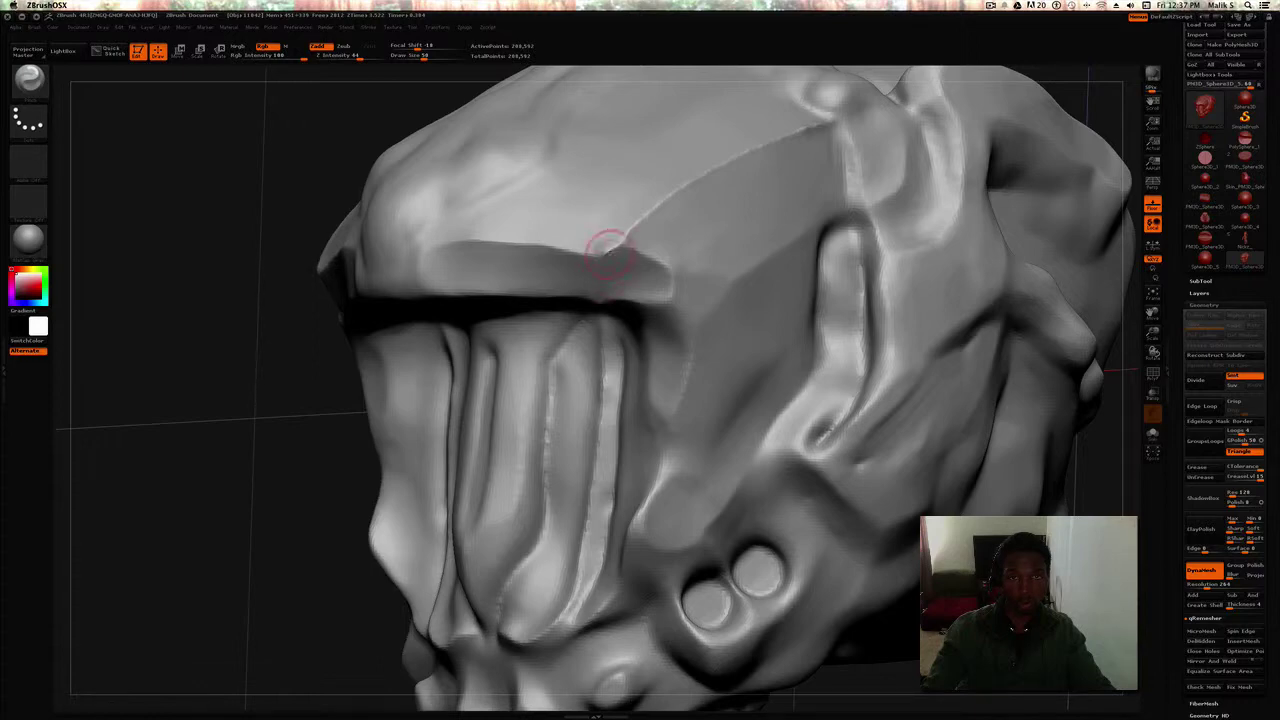
Sharpen the brow's corner and front upper edges with the pinching brush at size 25, smoothing the edge line running back along the forehead
key("space")
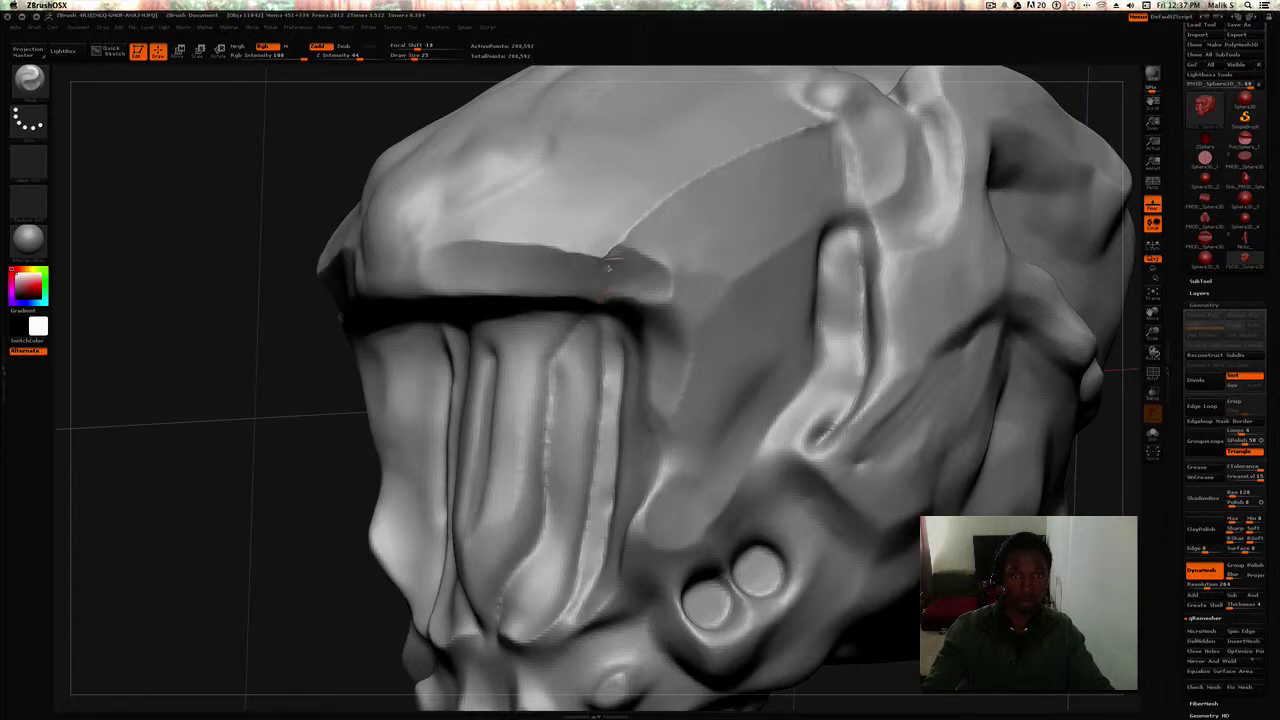
key("shift")
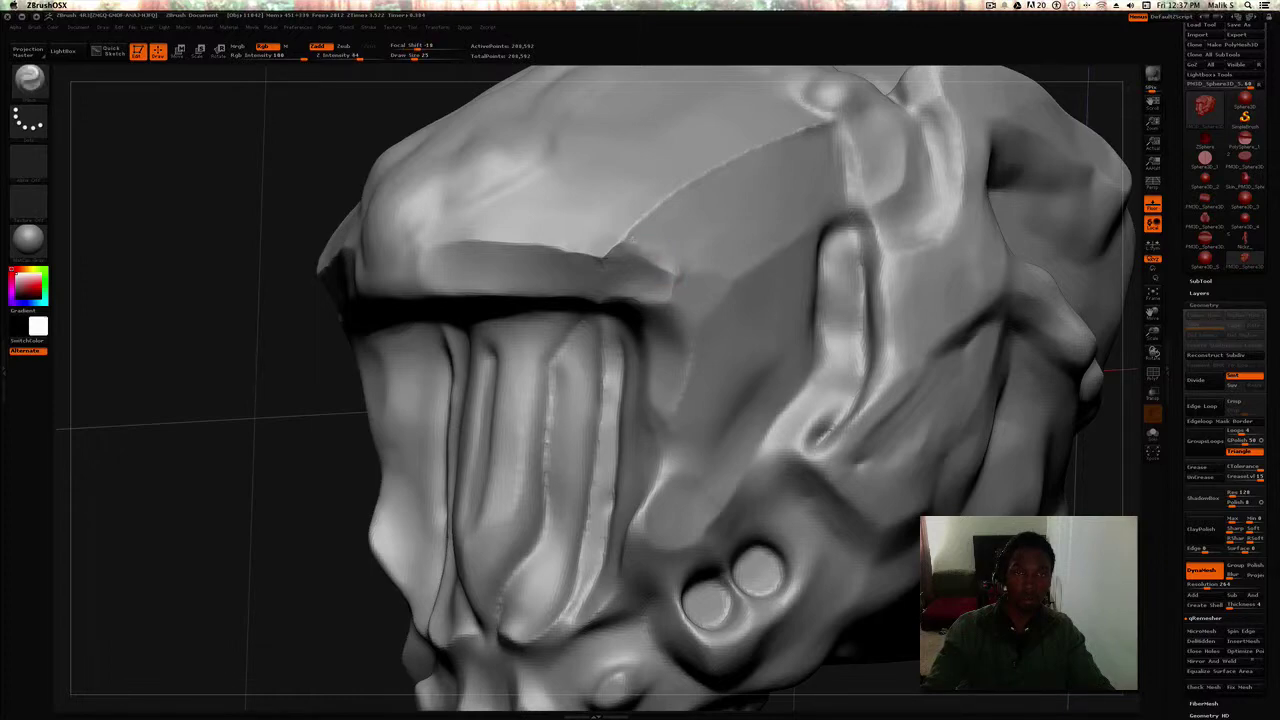
key("shift")
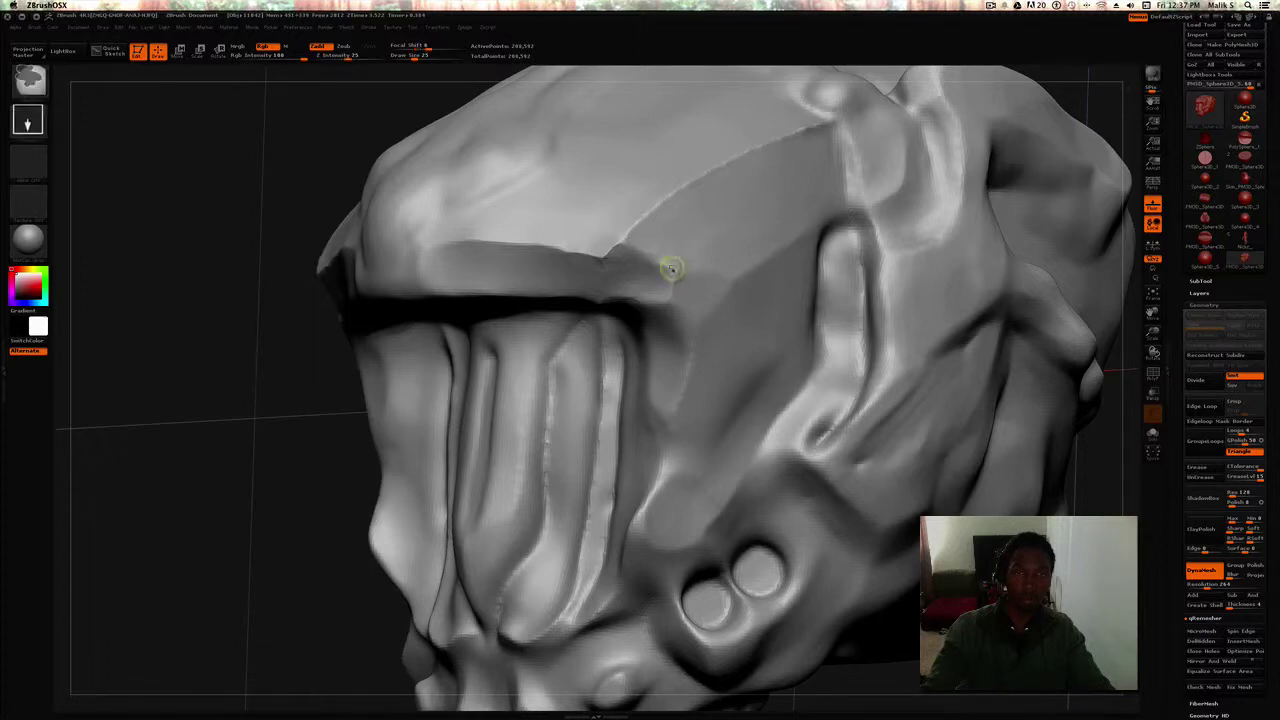
key("ctrl+z")
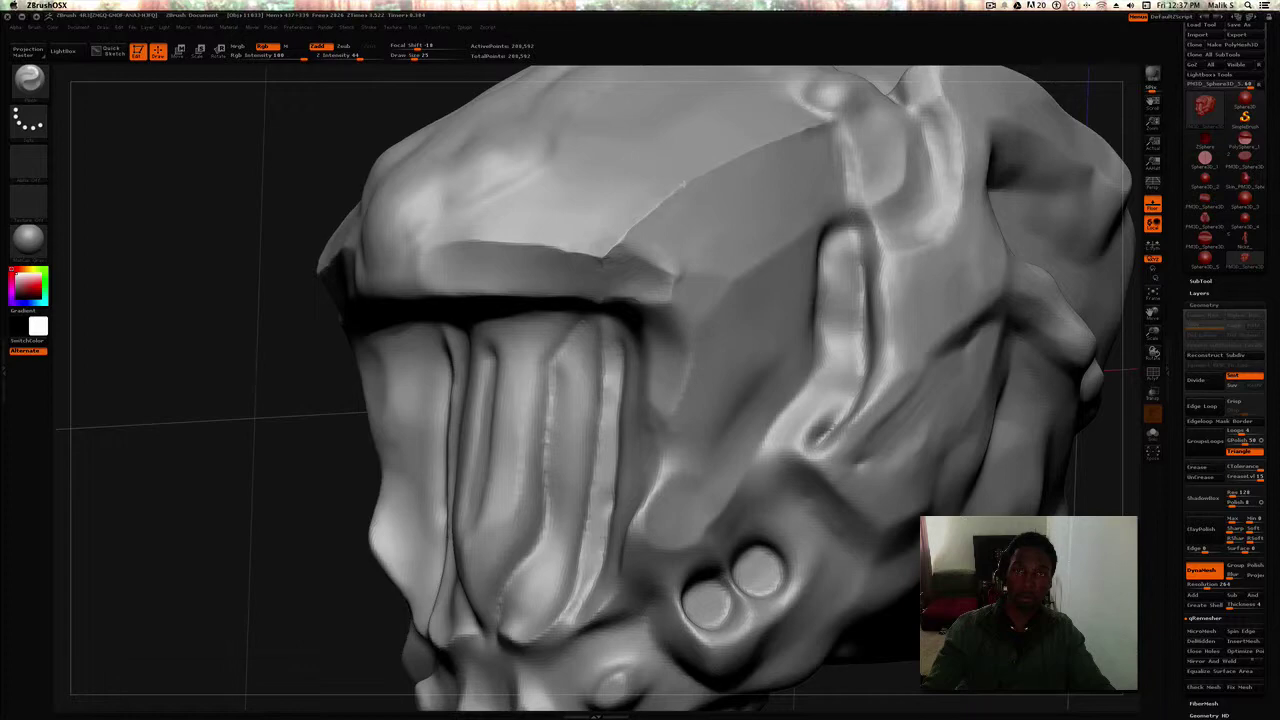
key("shift")
key("shift")
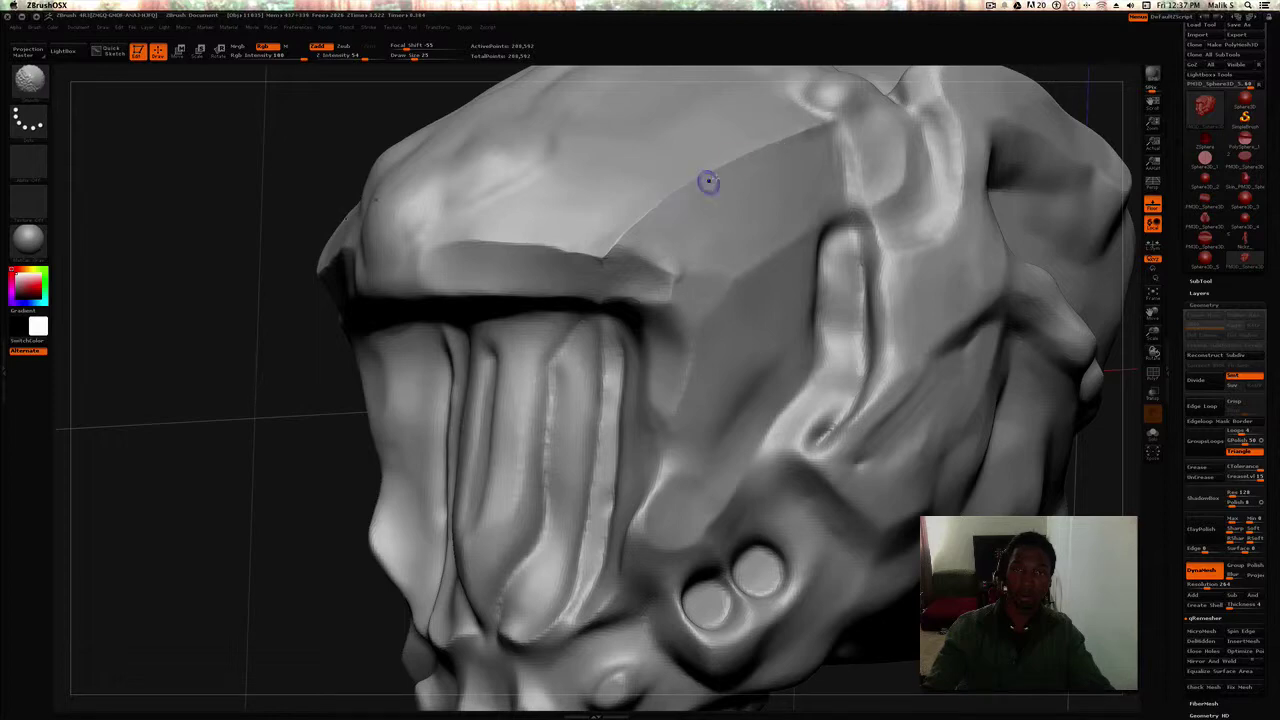
left_click_drag(580, 248, 461, 240)
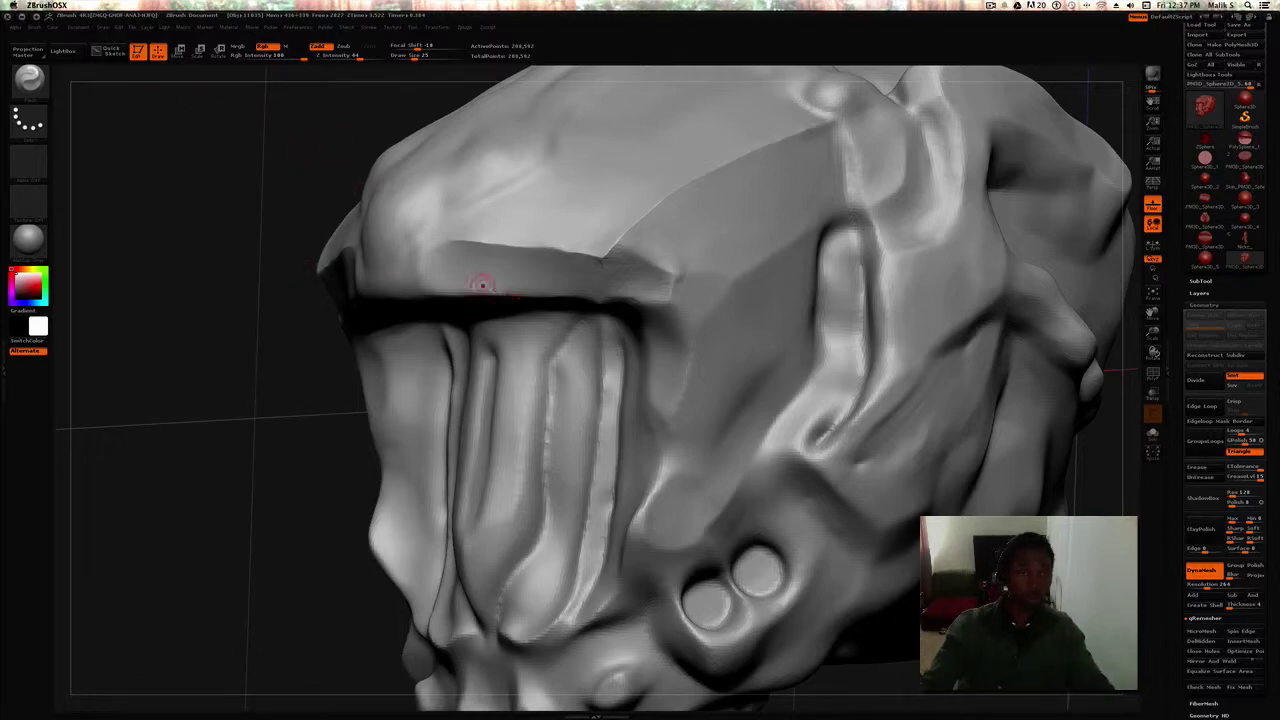
Enlarge the brush to 63 and use the Move brush to pull the centre of the brow down into a pointed tip
mouse_move(240, 332)
left_mouse_down()
mouse_move(217, 343)
mouse_move(258, 356)
left_mouse_up()
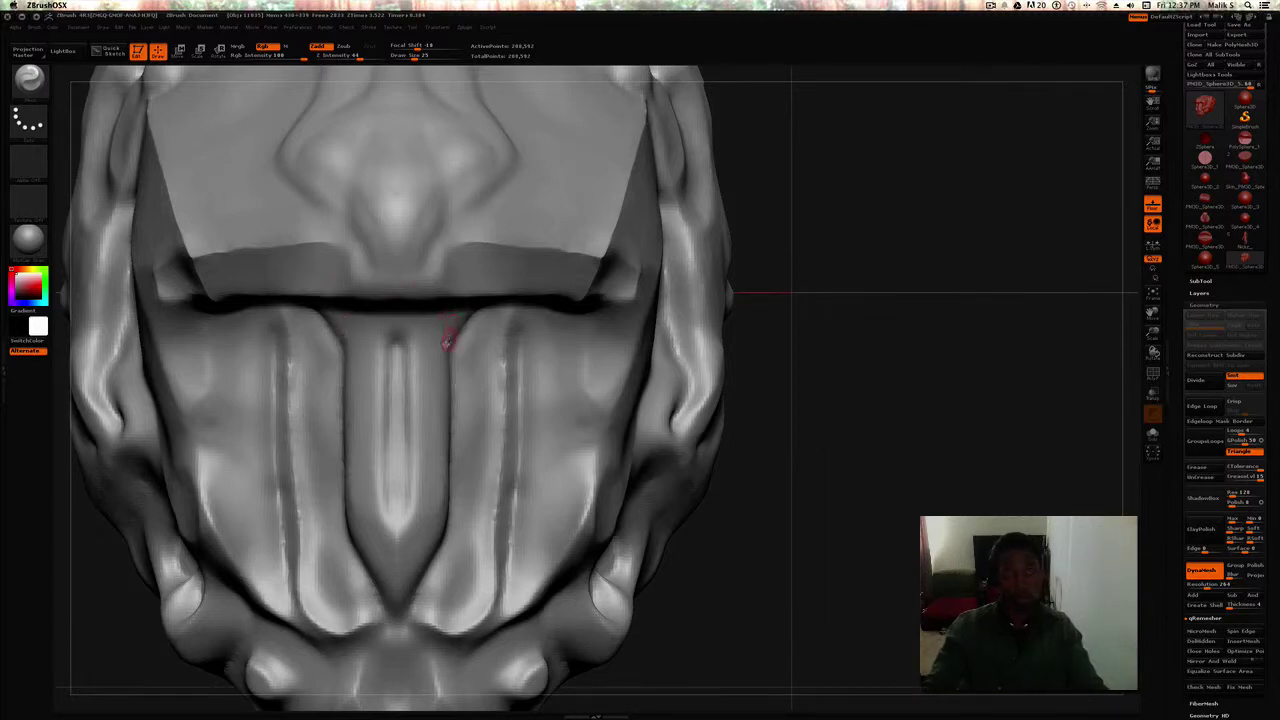
key("space")
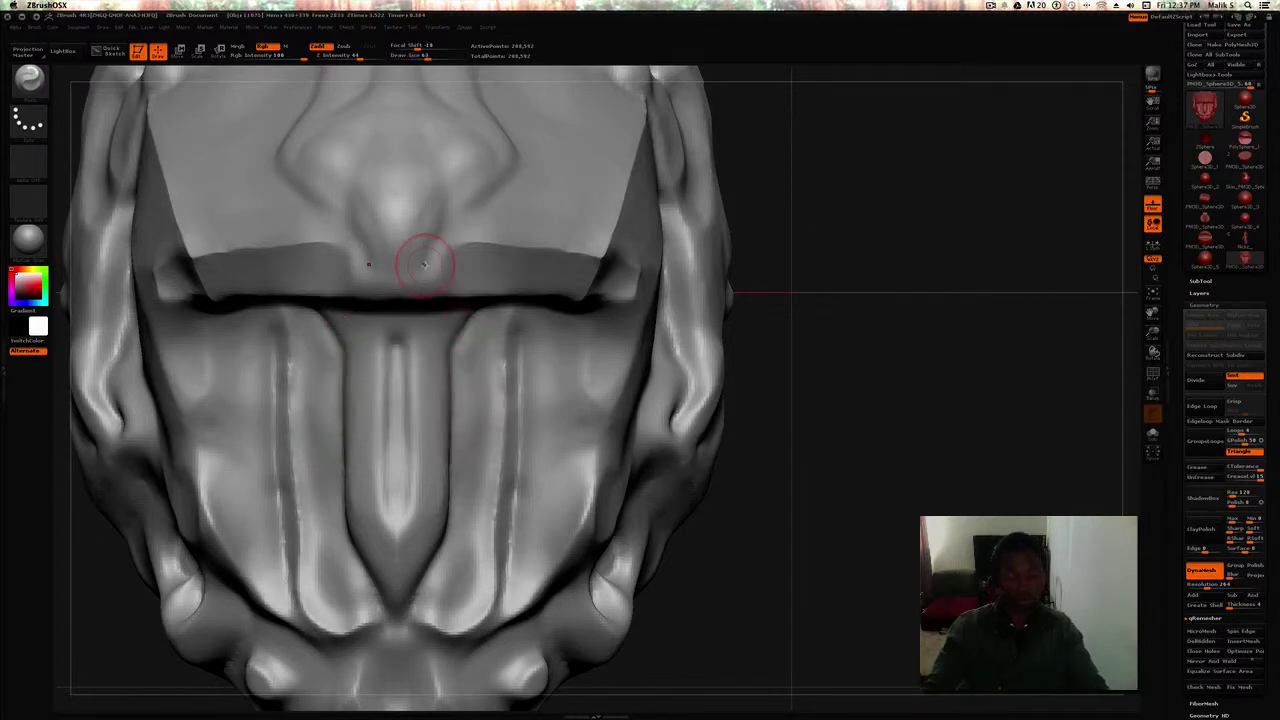
key("shift")
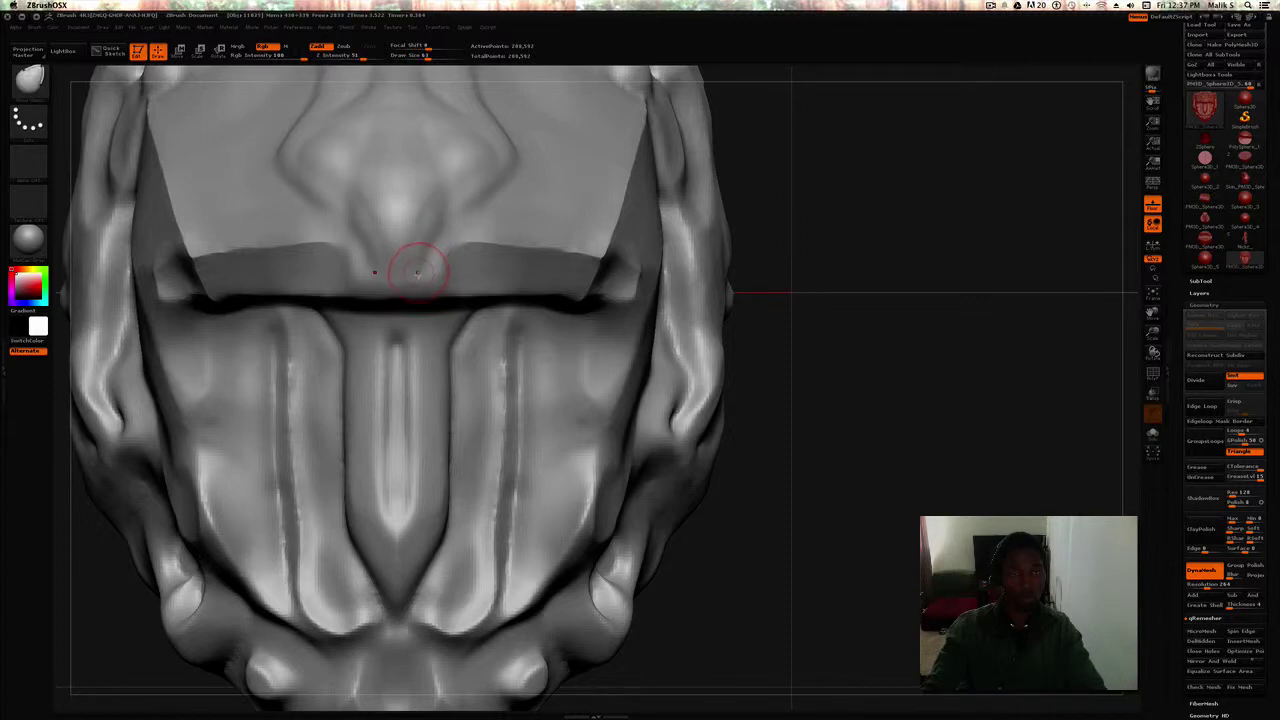
mouse_move(427, 297)
left_mouse_down("shift")
mouse_move(399, 299)
mouse_move(420, 305)
left_mouse_up("shift")
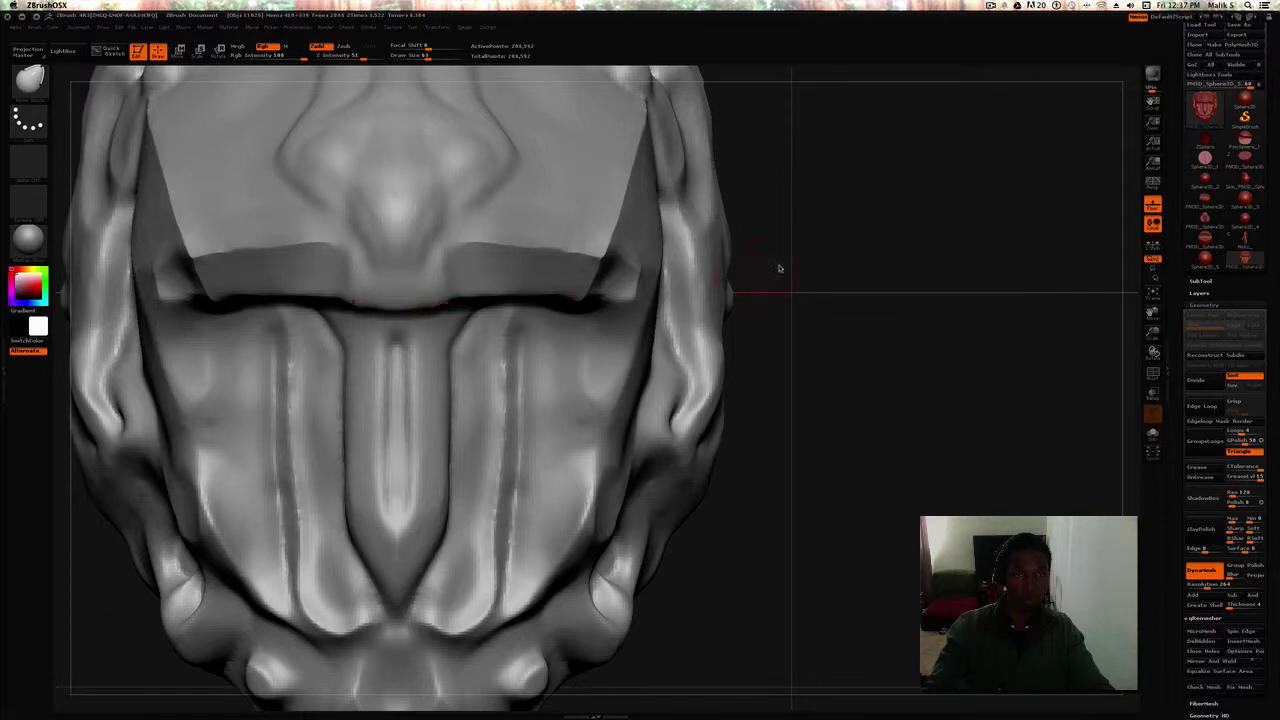
mouse_move(779, 268)
left_mouse_down()
mouse_move(445, 245)
mouse_move(396, 266)
mouse_move(396, 307)
mouse_move(395, 266)
mouse_move(405, 308)
left_mouse_up()
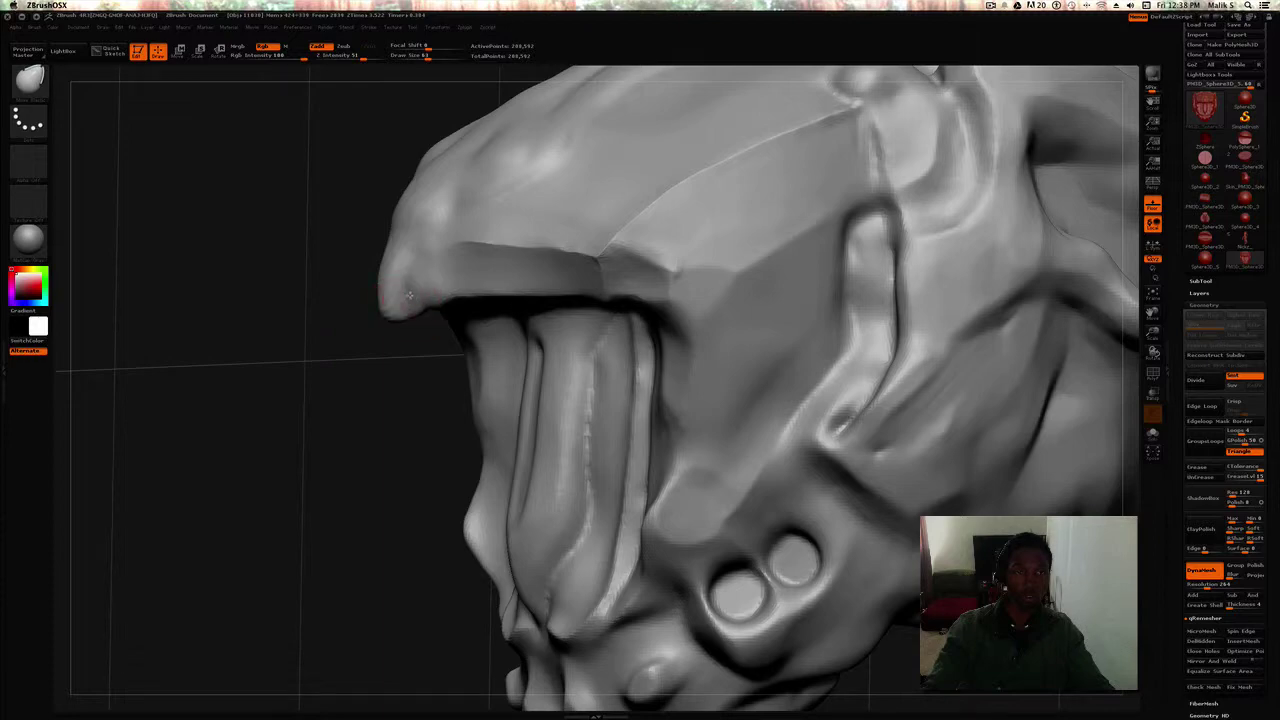
left_click_drag(325, 292, 345, 297)
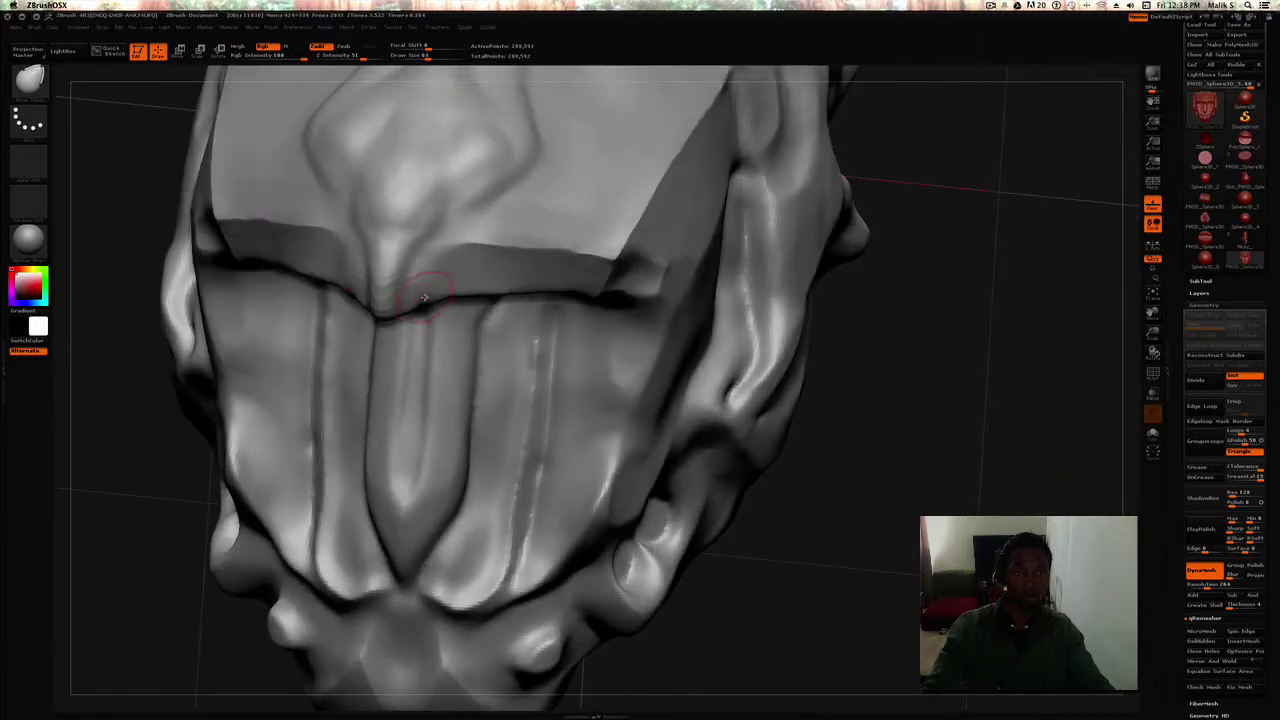
Enlarge the Move brush to 157 and try to reshape the brow's lower edge and outer corner
key("space")
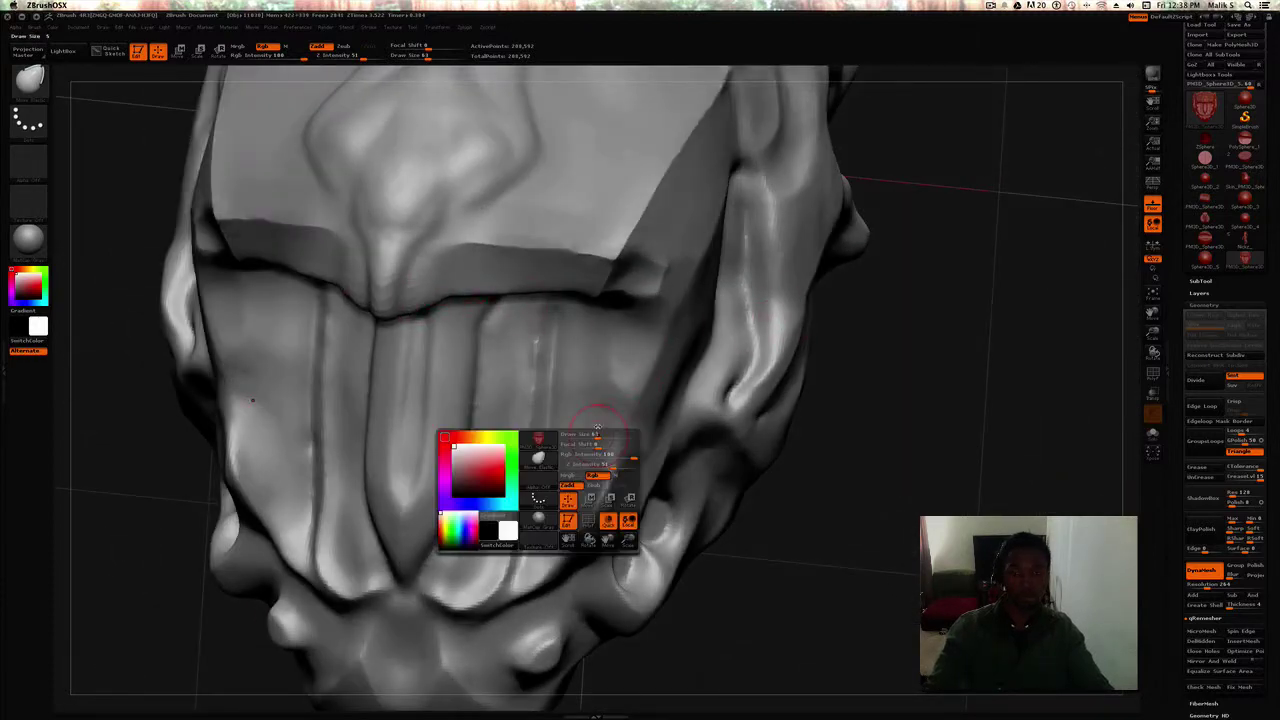
left_click_drag(599, 435, 619, 435)
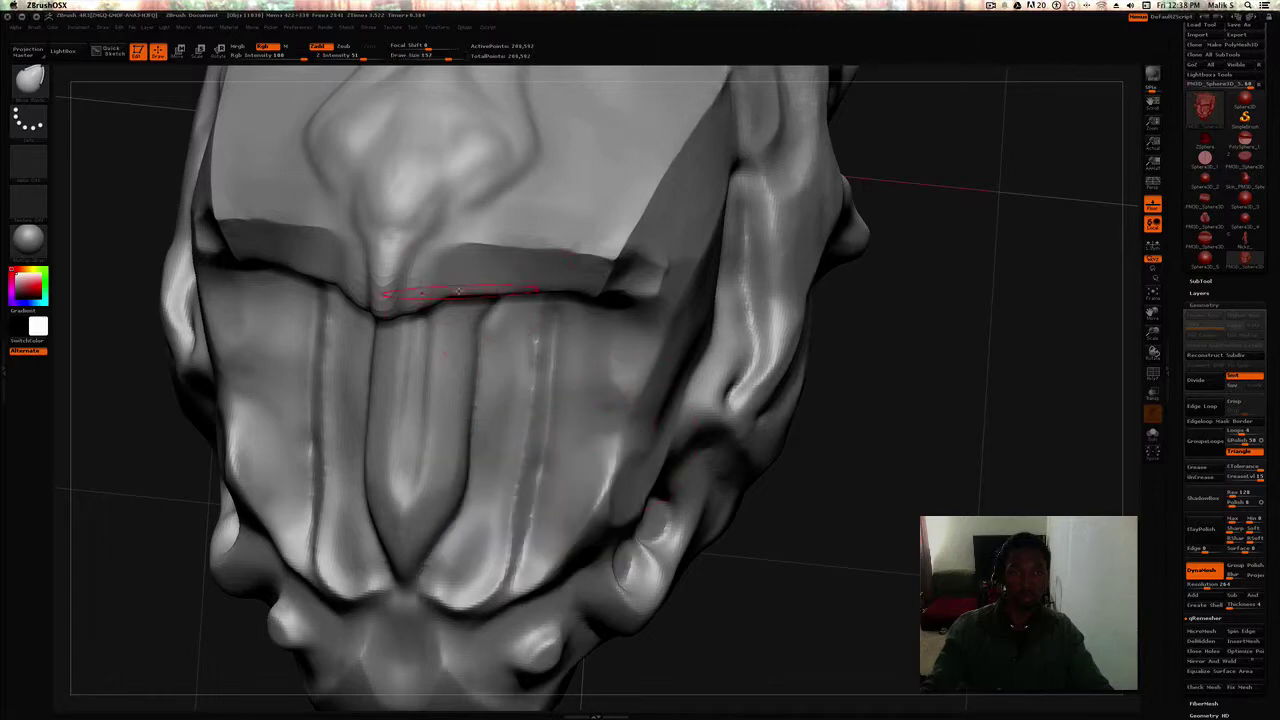
mouse_move(457, 287)
left_mouse_down()
mouse_move(457, 299)
mouse_move(538, 288)
left_mouse_up()
mouse_move(556, 271)
left_mouse_down()
mouse_move(558, 287)
mouse_move(594, 288)
mouse_move(609, 304)
left_mouse_up()
mouse_move(952, 264)
left_mouse_down()
mouse_move(806, 222)
mouse_move(738, 166)
left_mouse_up()
mouse_move(721, 322)
left_mouse_down()
mouse_move(729, 329)
mouse_move(626, 384)
mouse_move(580, 450)
left_mouse_up()
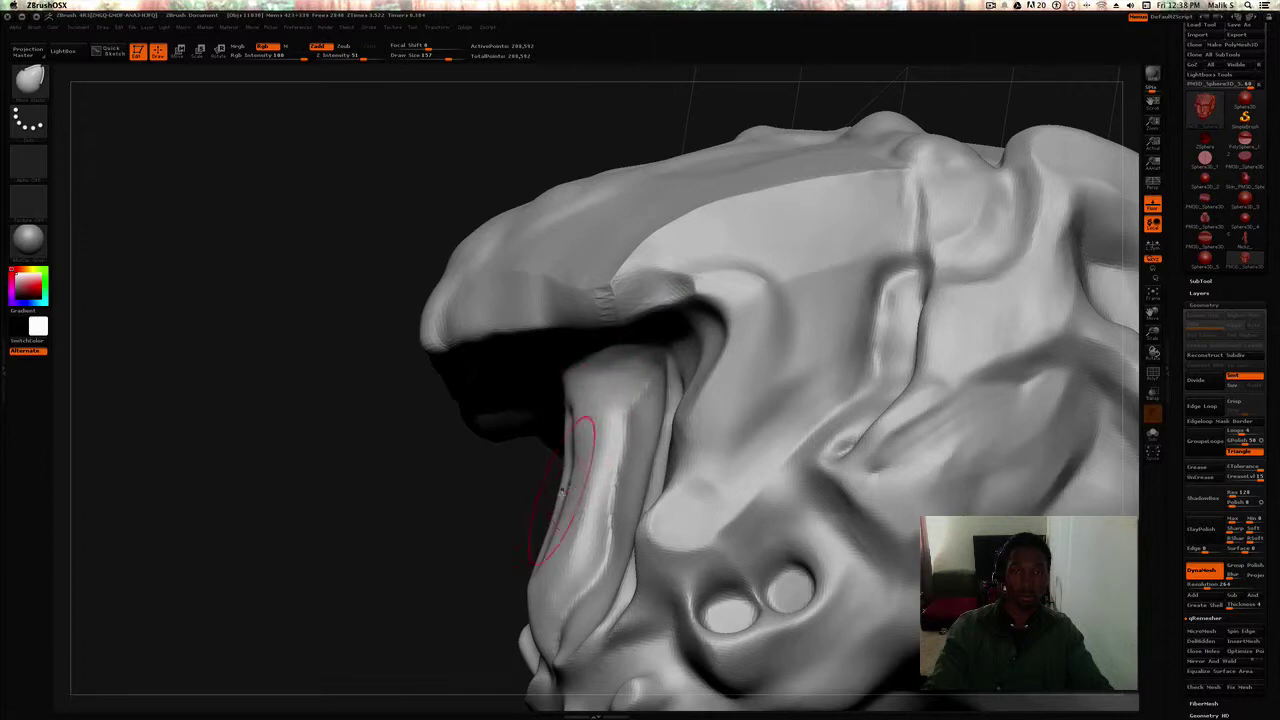
Try to reshape the vertical face plates and cheeks below the brow with the large Move brush
left_click_drag(528, 557, 512, 600)
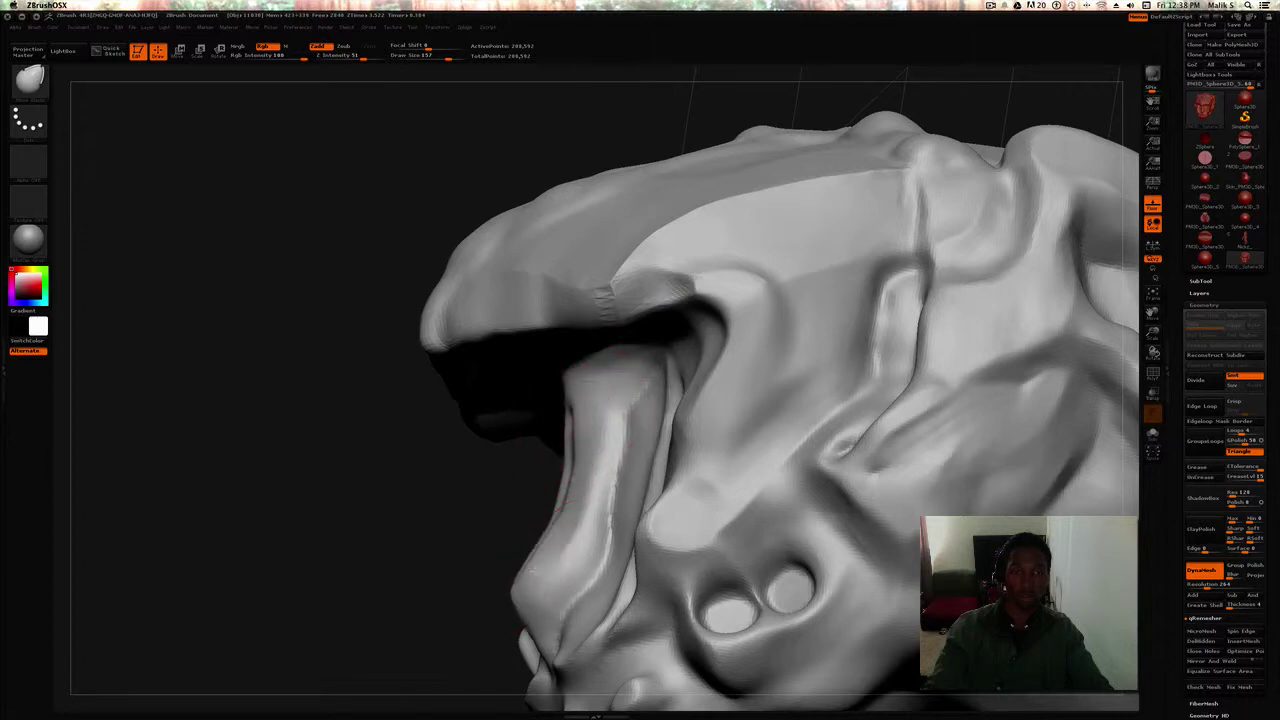
mouse_move(591, 491)
left_mouse_down()
mouse_move(604, 488)
mouse_move(590, 476)
left_mouse_up()
left_click_drag(568, 430, 587, 423)
mouse_move(400, 472)
left_mouse_down()
mouse_move(371, 486)
mouse_move(440, 476)
left_mouse_up()
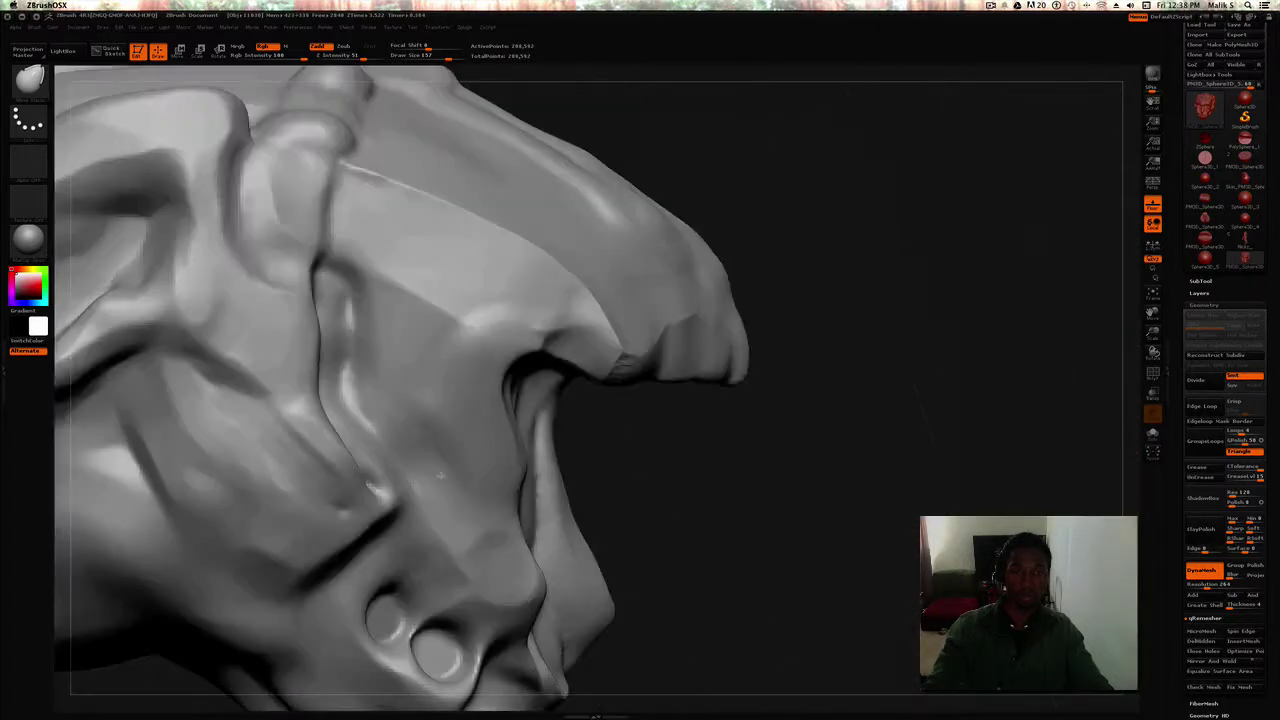
mouse_move(829, 442)
left_mouse_down()
mouse_move(783, 431)
mouse_move(809, 430)
mouse_move(789, 402)
left_mouse_up()
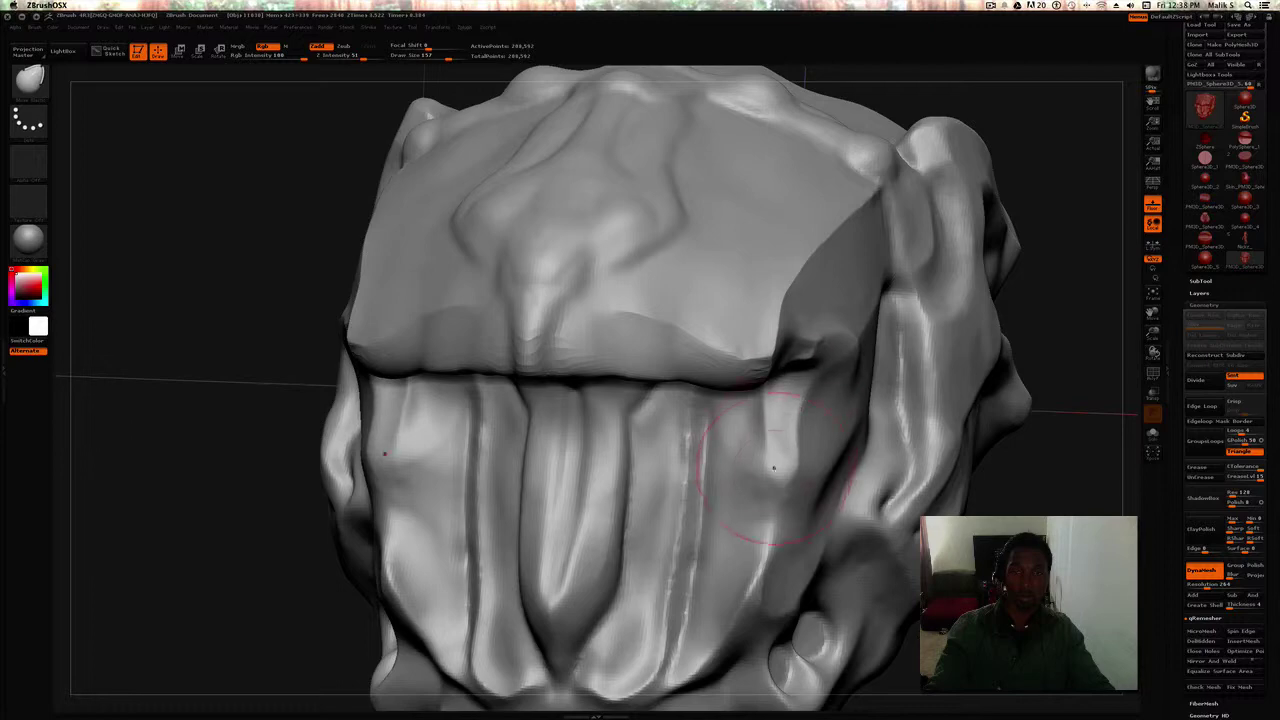
left_click_drag(778, 464, 760, 472)
left_click_drag(768, 534, 692, 608)
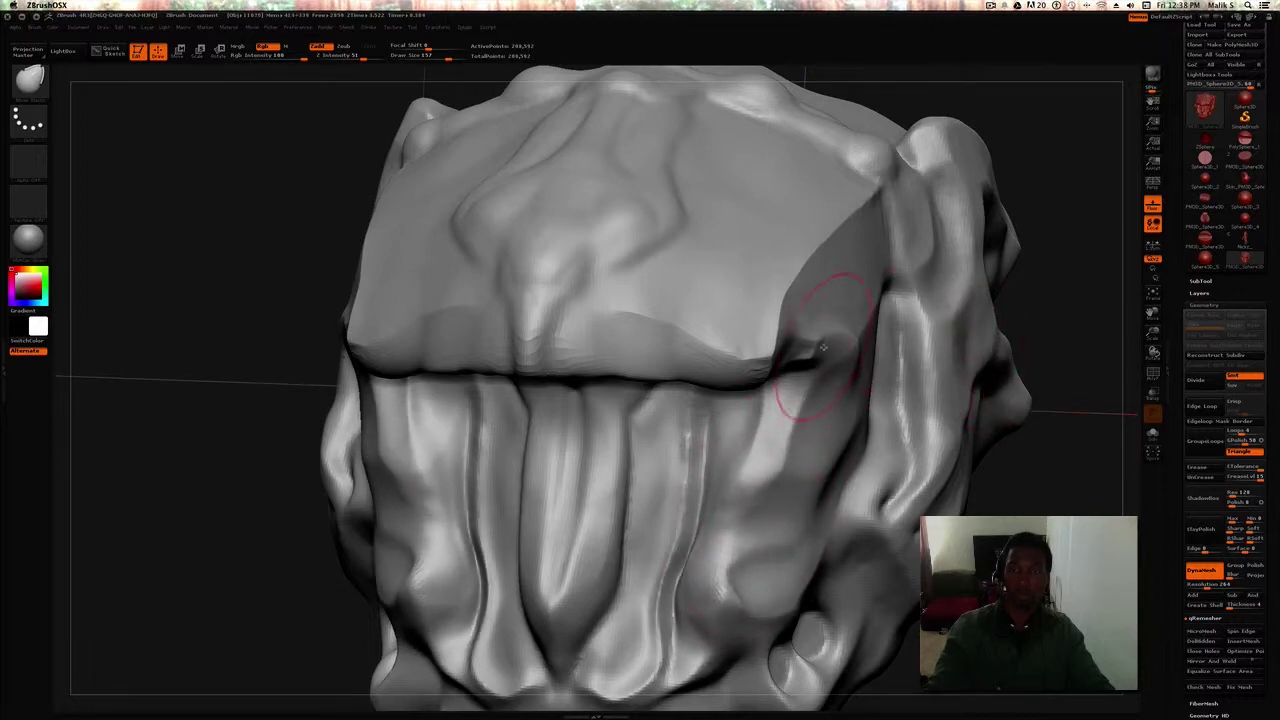
Undo the large Move strokes made on the brow, face plates and cheeks
mouse_move(309, 188)
left_mouse_down()
mouse_move(269, 180)
mouse_move(286, 180)
left_mouse_up()
key("ctrl+z")
key("ctrl+z")
key("ctrl+z")
key("ctrl+z")
key("ctrl+z")
key("ctrl+z")
key("ctrl+z")
key("ctrl+z")
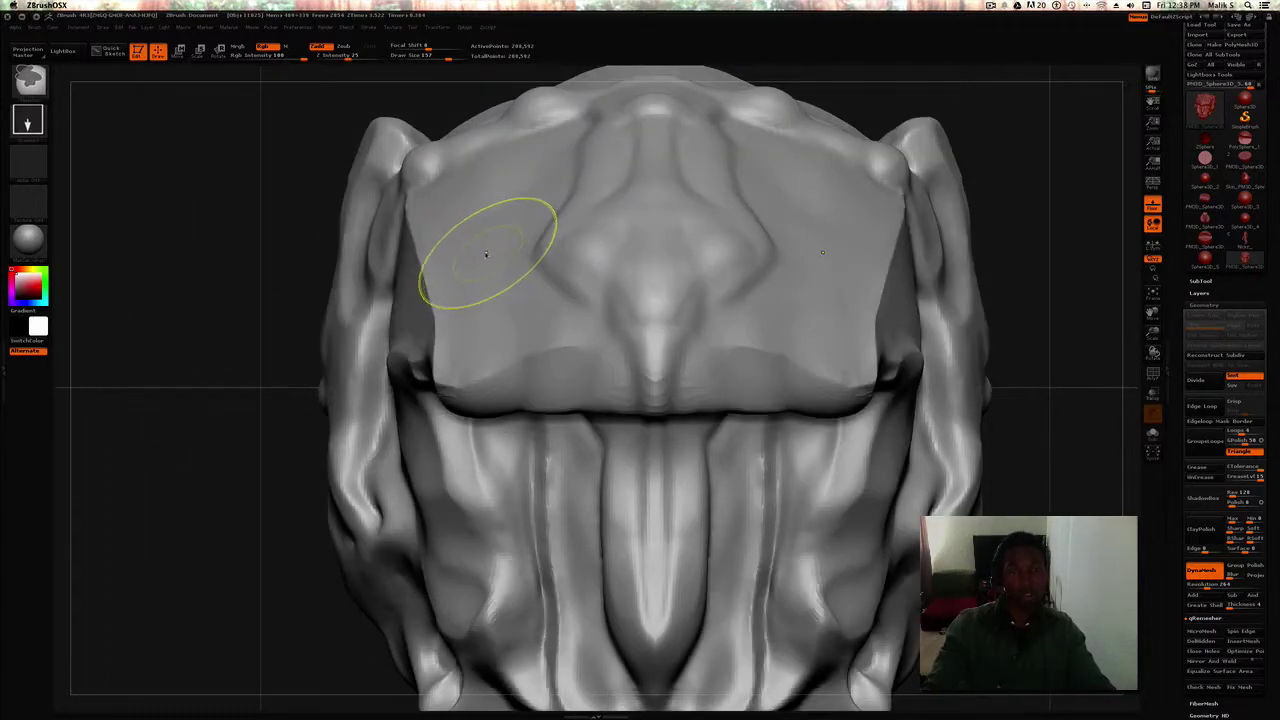
key("ctrl+z")
key("ctrl+z")
key("ctrl+z")
key("ctrl+z")
key("ctrl+z")
key("ctrl+z")
key("ctrl+z")
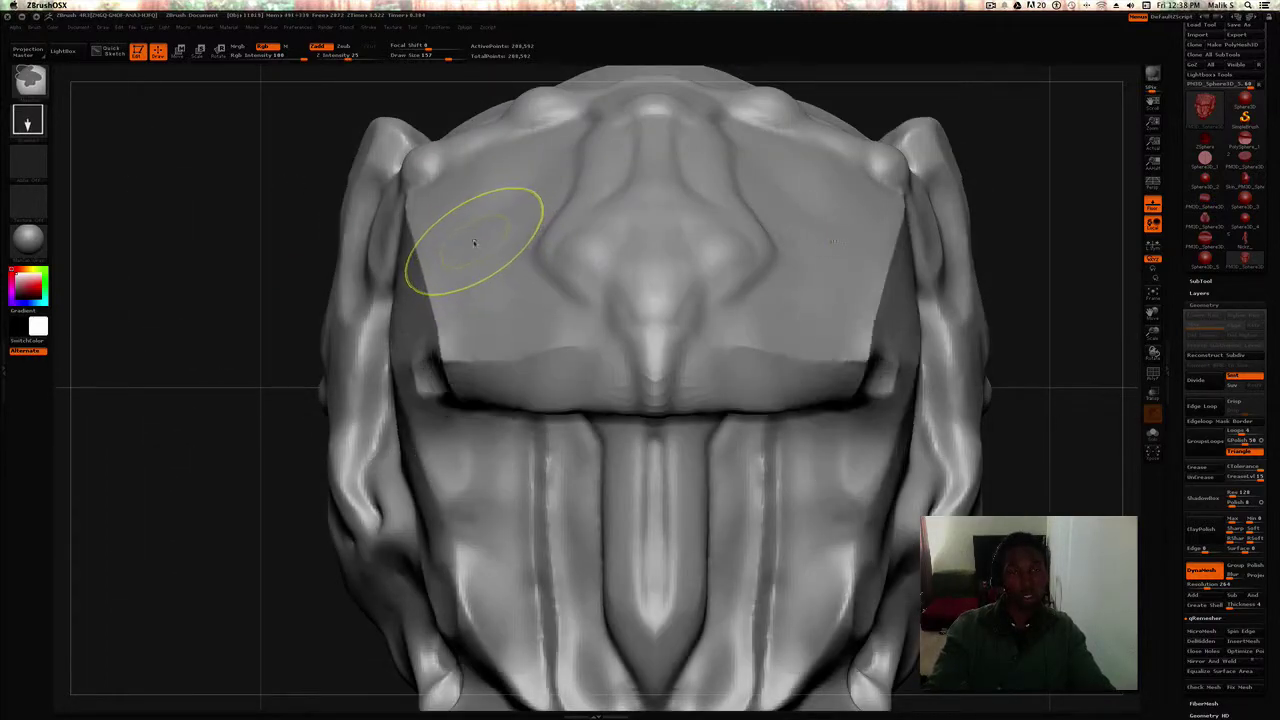
key("ctrl+z")
key("ctrl+z")
key("ctrl+z")
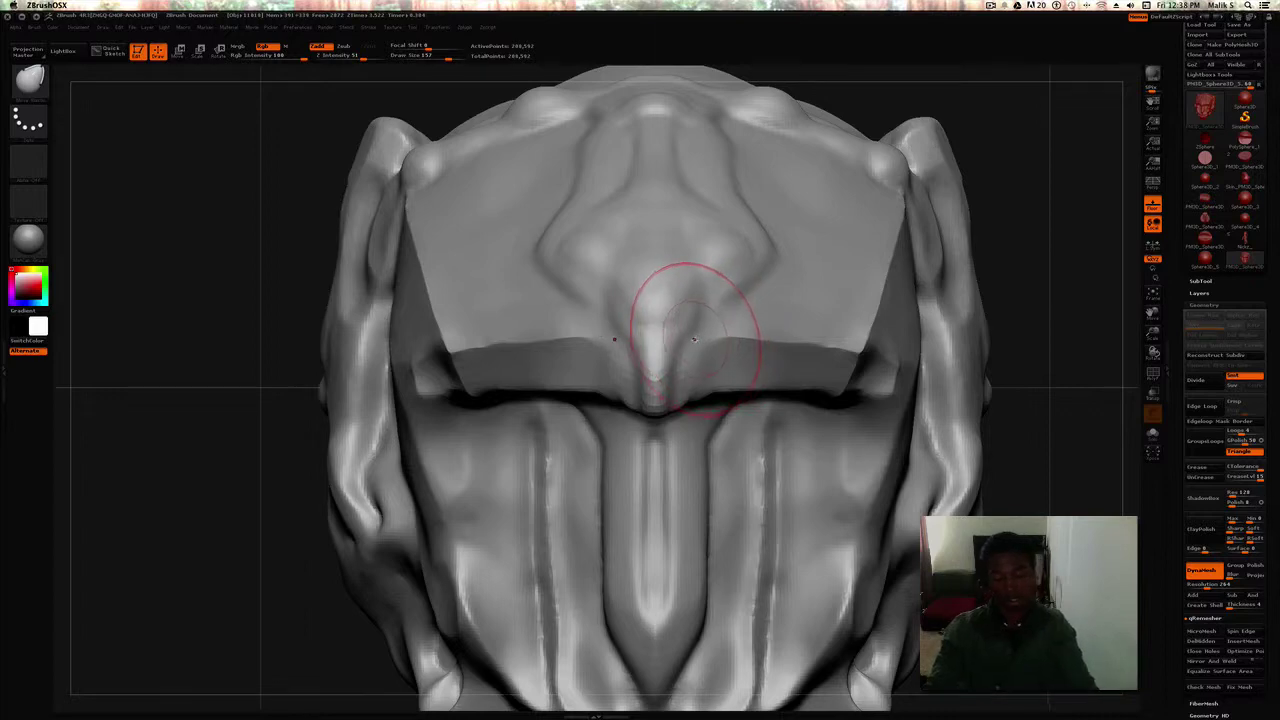
Switch back to the pinching brush and tighten the raised ridge at the centre of the brow and forehead
key("1")
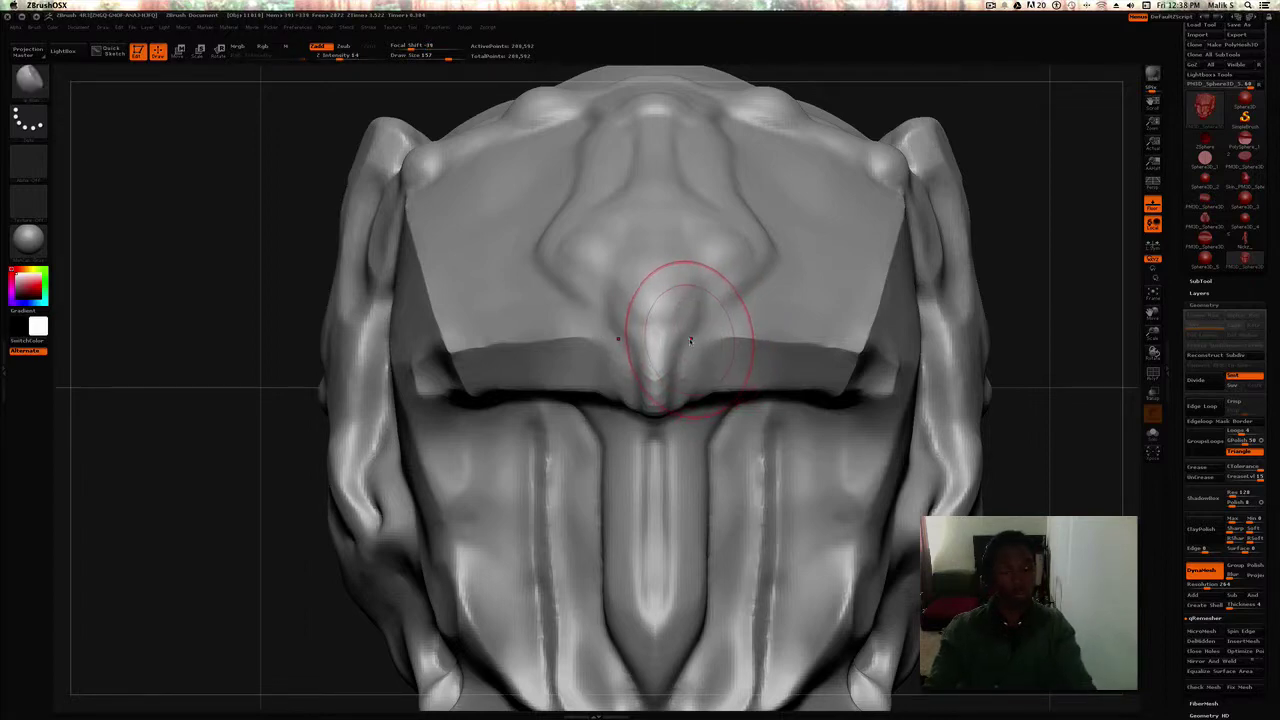
key("2")
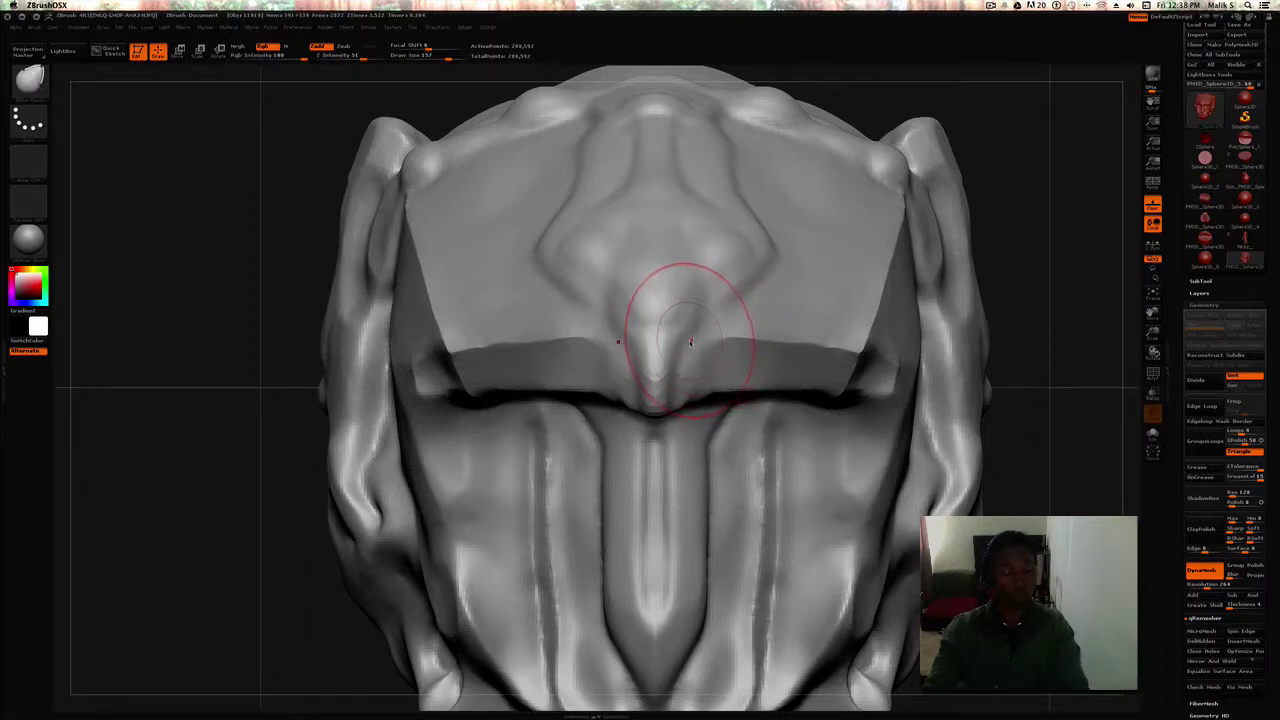
key("1")
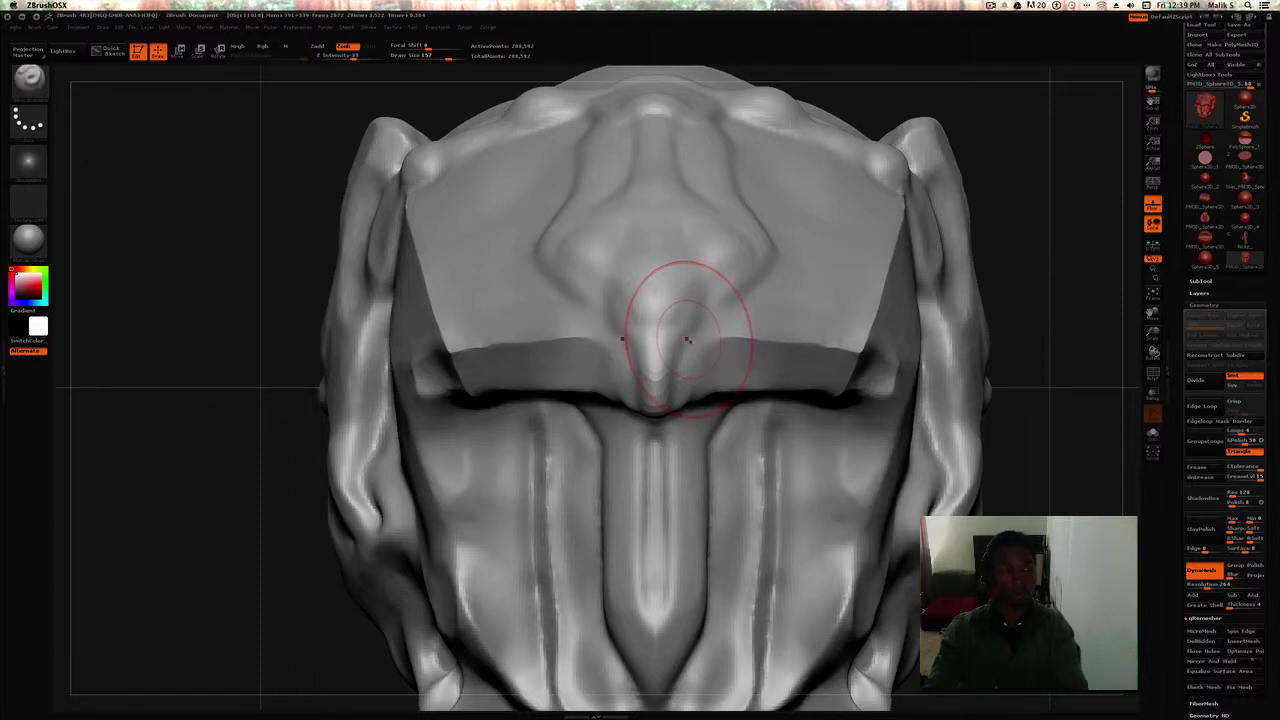
key("shift")
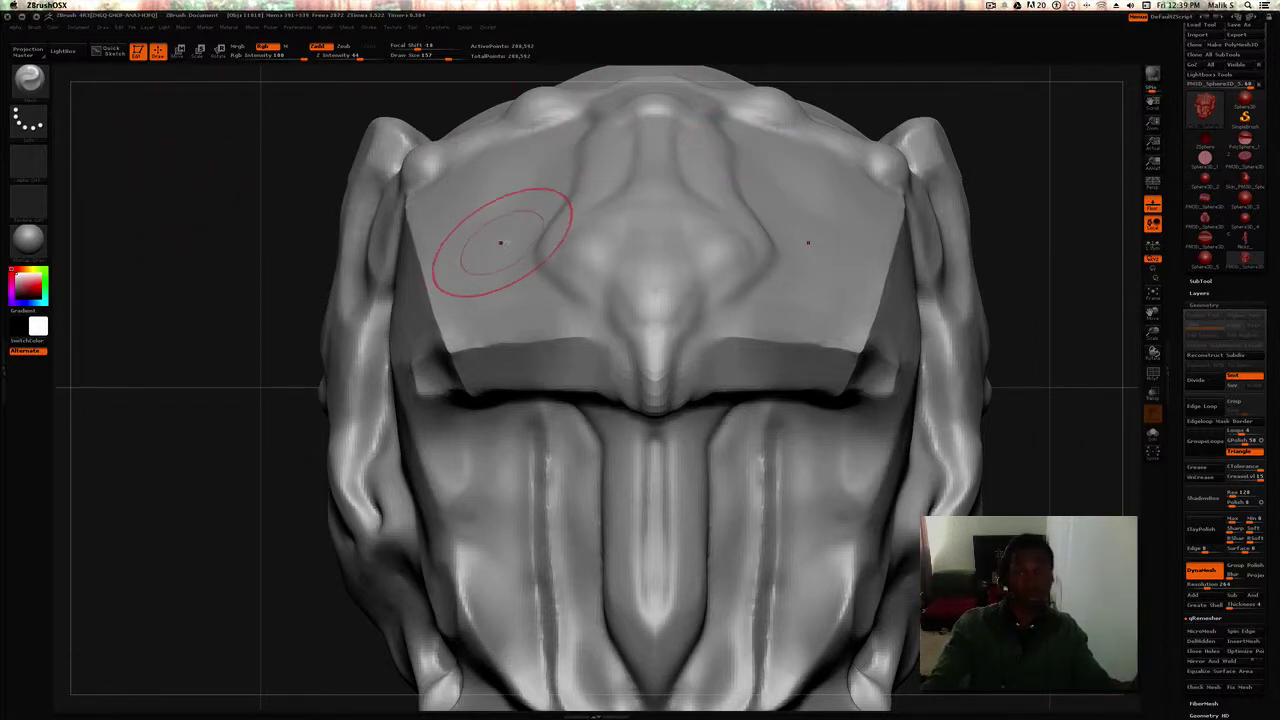
mouse_move(654, 236)
left_mouse_down()
mouse_move(634, 286)
mouse_move(623, 251)
left_mouse_up()
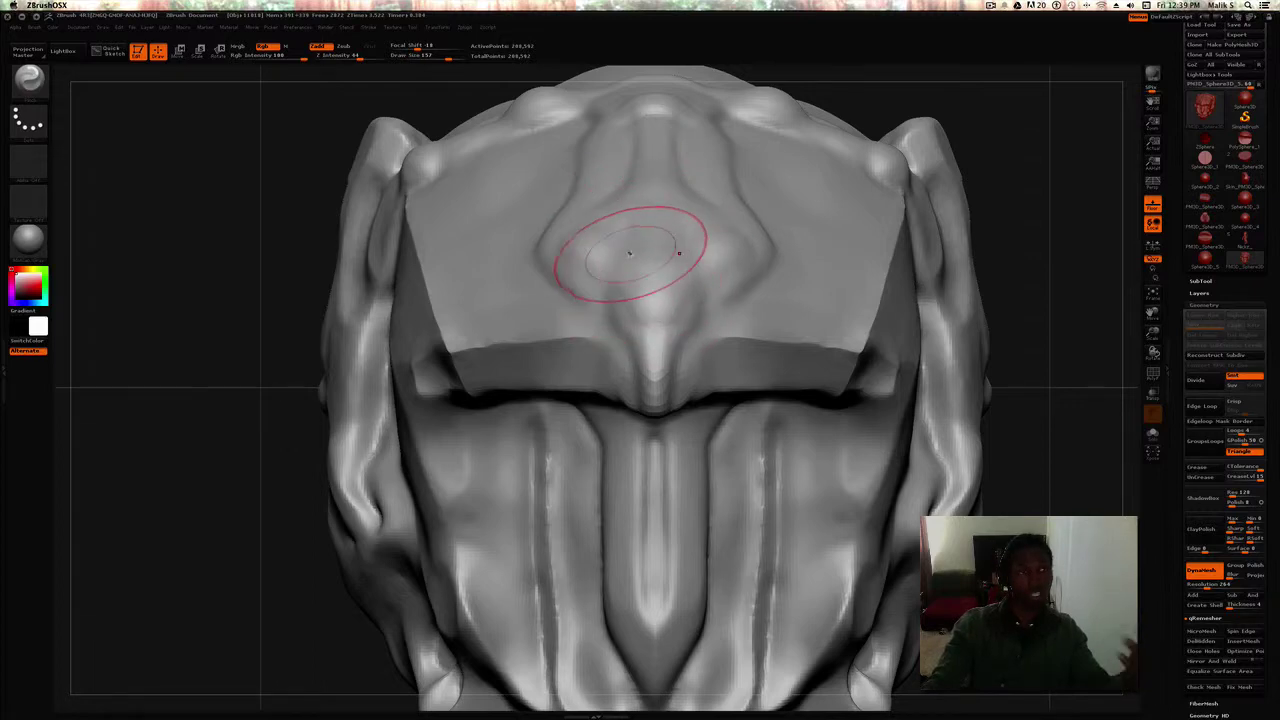
Select the ClayBuildup brush for sculpting the forehead
left_click(28, 78)
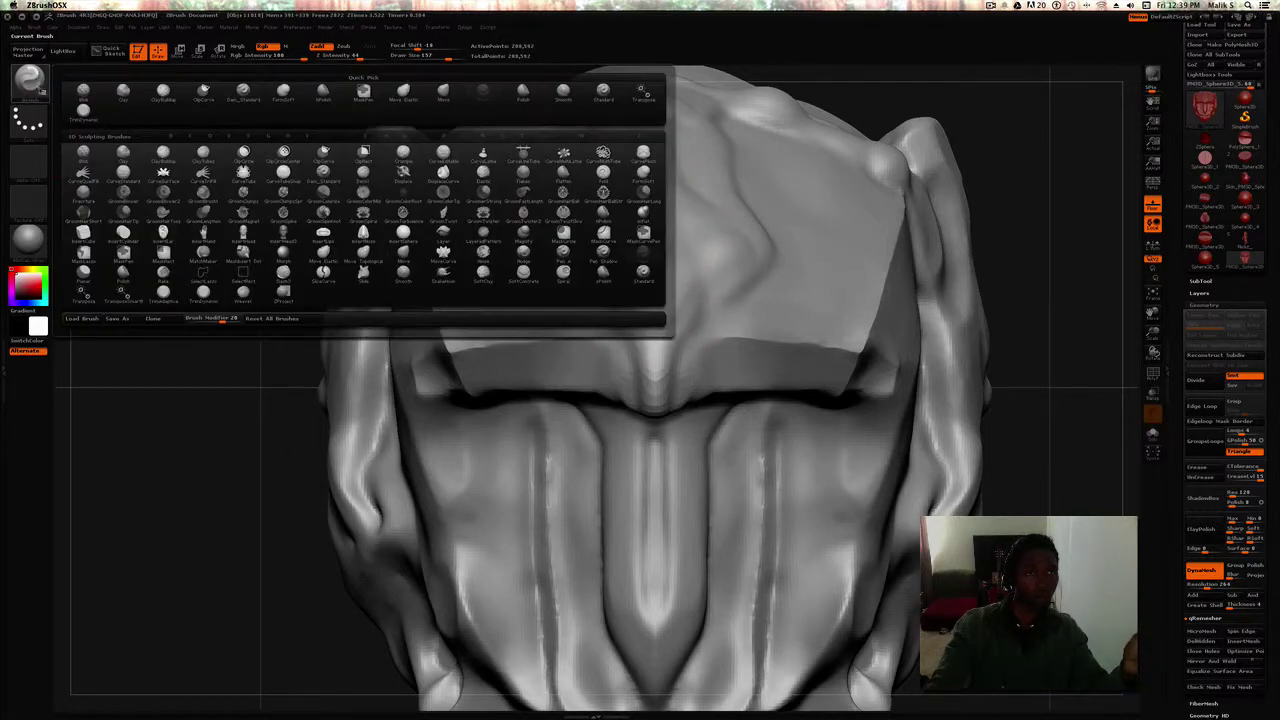
left_click(258, 164)
left_click(27, 83)
left_click(31, 88)
left_click(28, 78)
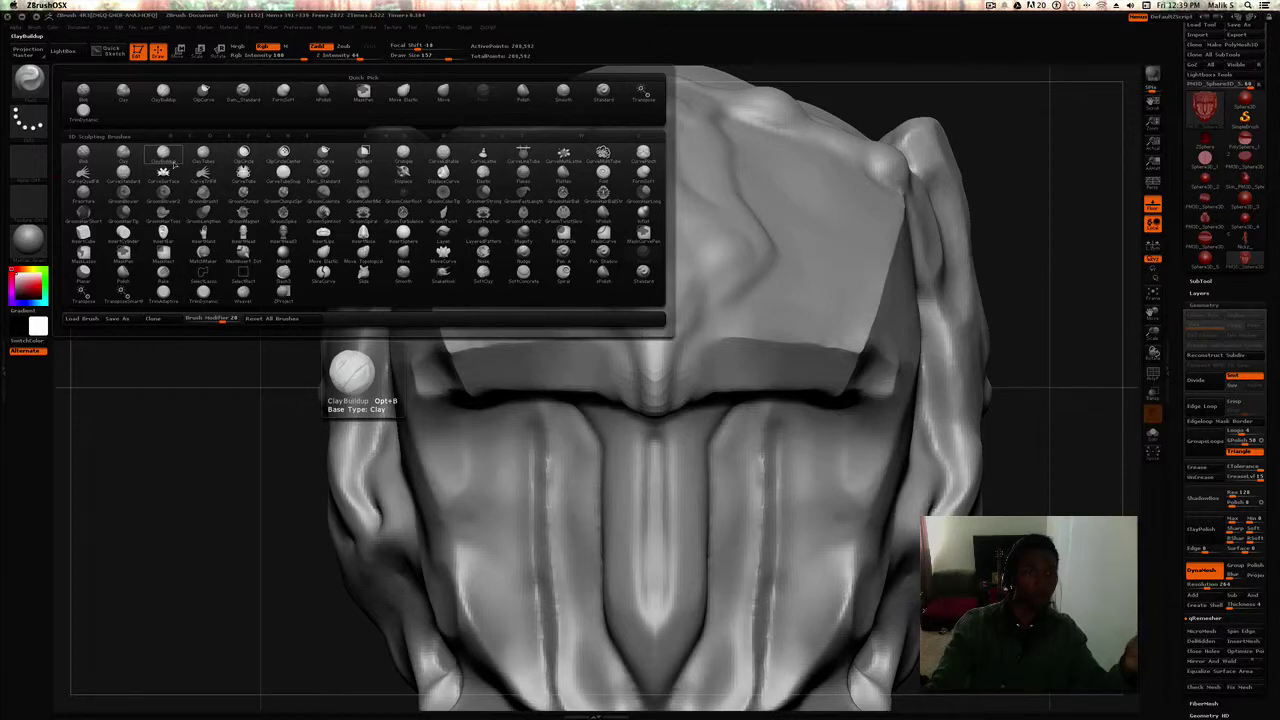
left_click(168, 159)
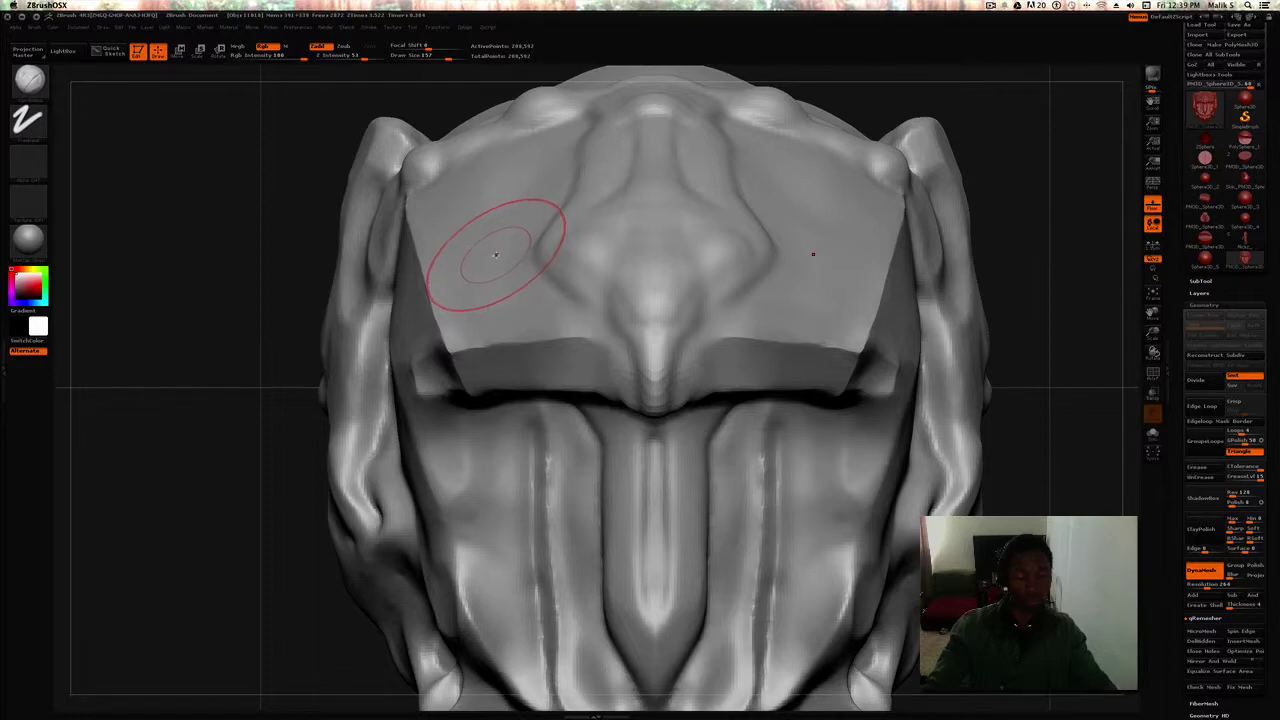
Build up a rounded mound on each side of the forehead, then try pulling it upward with the Move brush
left_click_drag(475, 252, 580, 282)
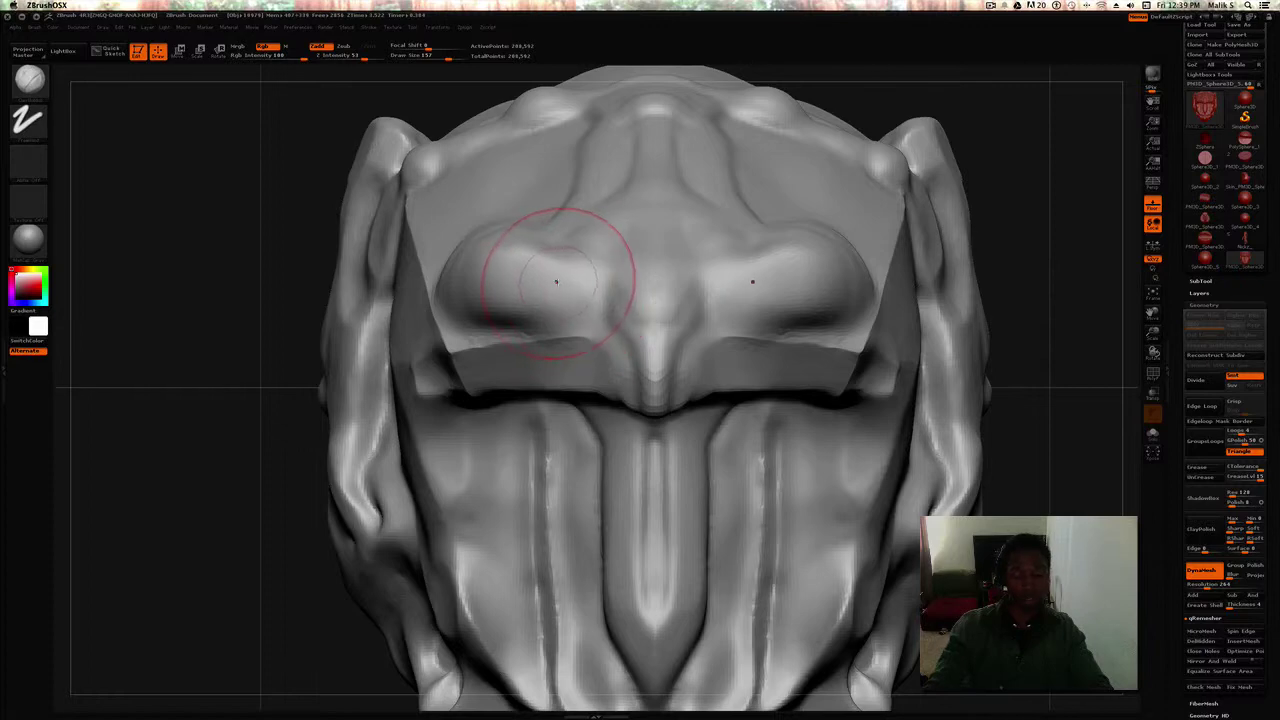
key("b")
key("m")
key("v")
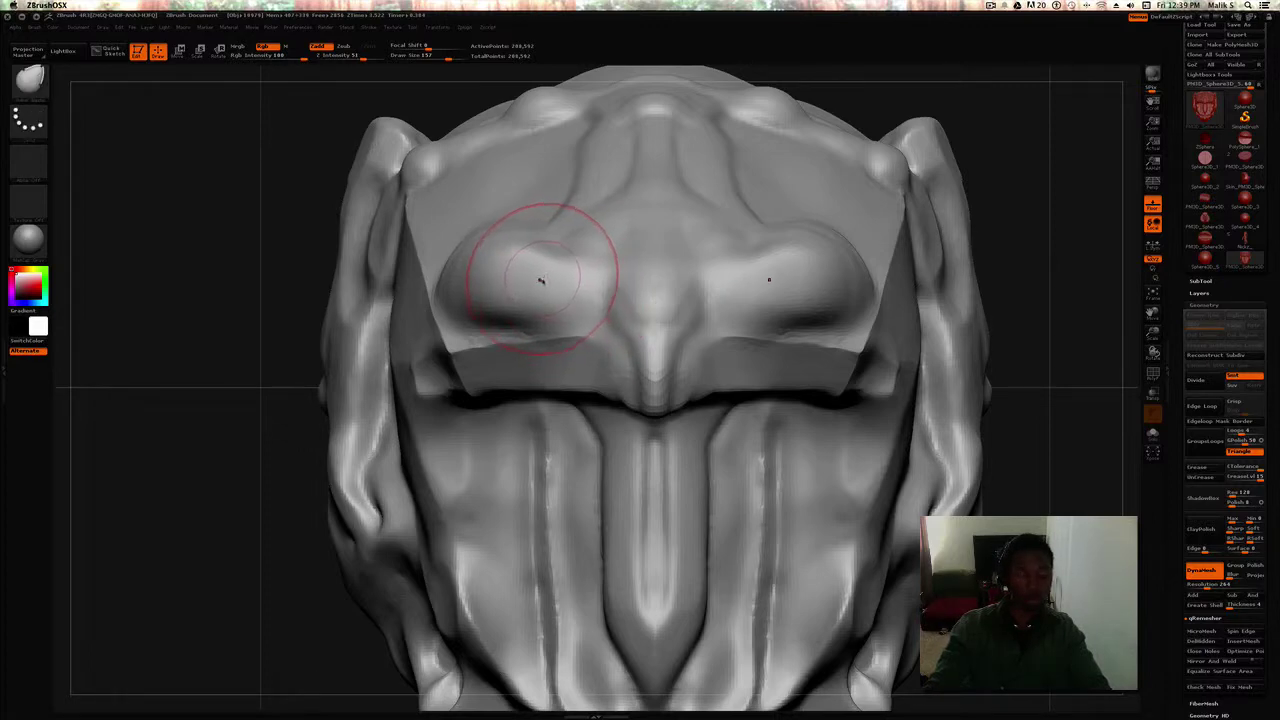
left_click_drag(516, 251, 563, 186)
key("ctrl+z")
Extend the forehead mounds upward toward the crown with the ClayBuildup brush
key("b")
key("c")
key("b")
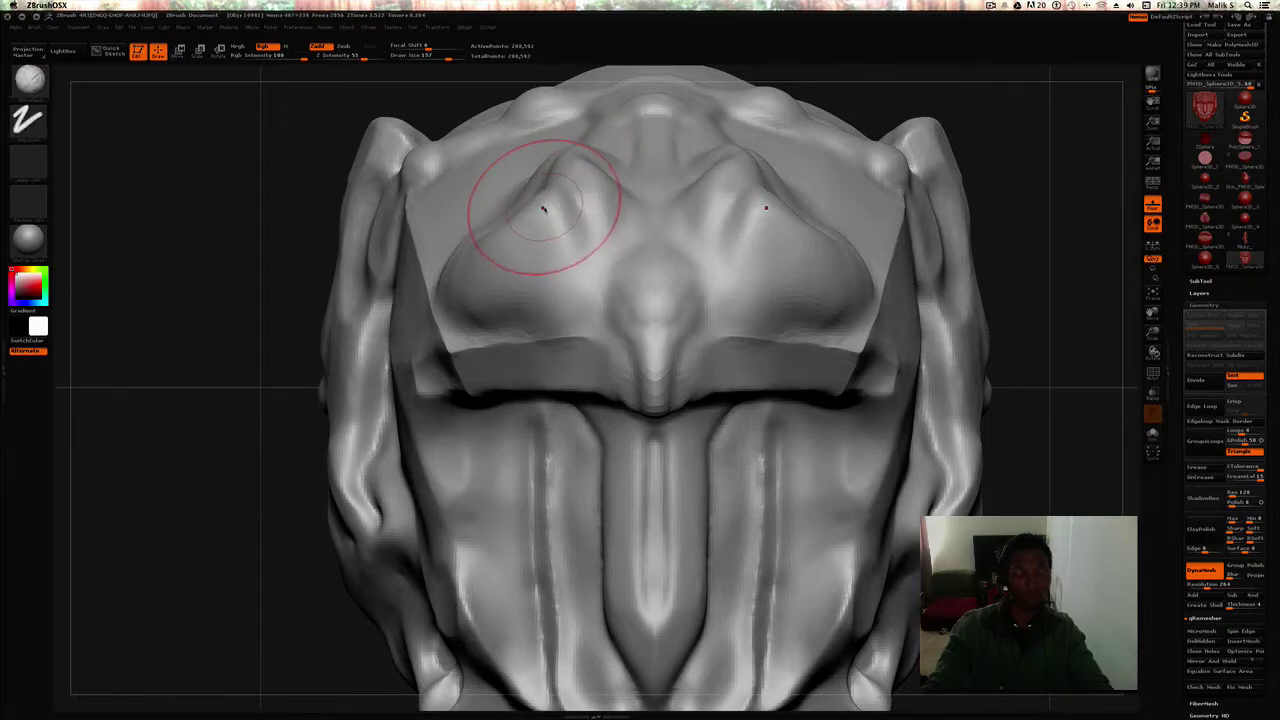
left_click_drag(531, 245, 500, 186)
mouse_move(560, 270)
left_mouse_down()
mouse_move(633, 311)
mouse_move(604, 346)
mouse_move(517, 356)
mouse_move(645, 300)
mouse_move(555, 298)
mouse_move(582, 268)
mouse_move(556, 258)
mouse_move(612, 215)
mouse_move(550, 158)
left_mouse_up()
Pull the forehead mounds and centre ridge into larger protruding, overhanging forms with the Move brush
key("b")
key("m")
key("v")
left_click_drag(630, 145, 633, 85)
mouse_move(568, 208)
left_mouse_down()
mouse_move(609, 237)
mouse_move(594, 266)
left_mouse_up()
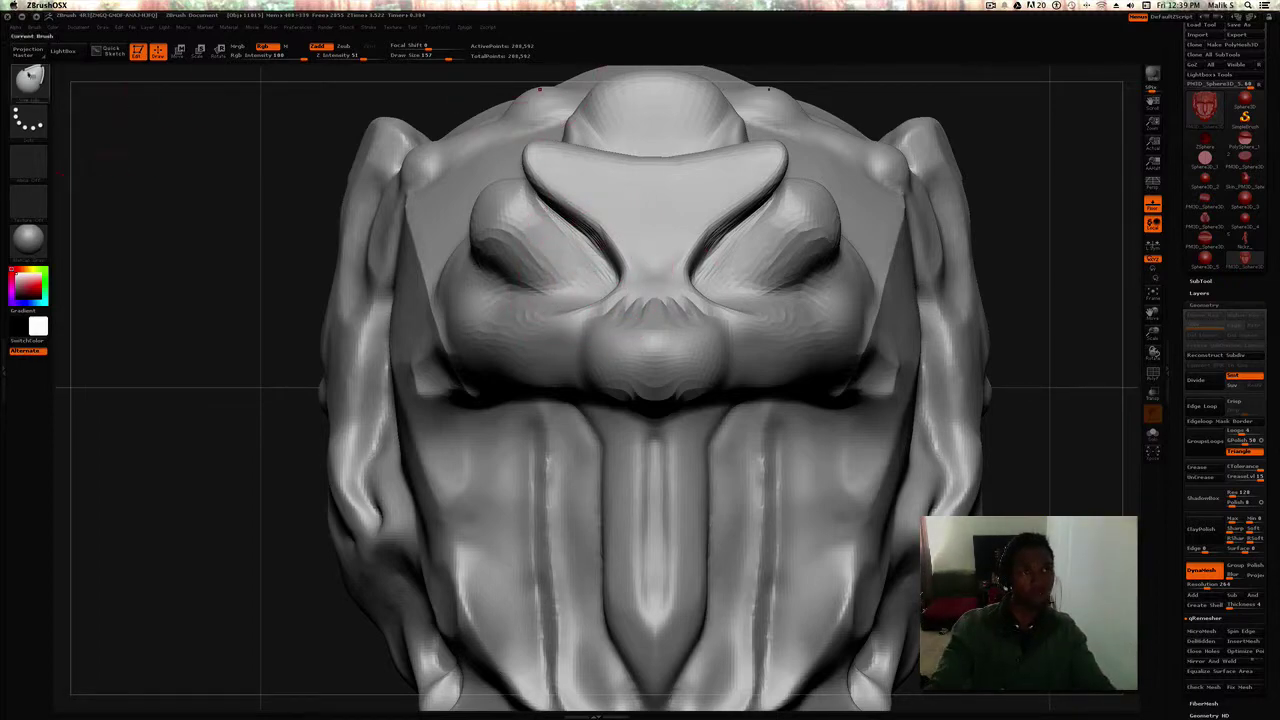
left_click(30, 80)
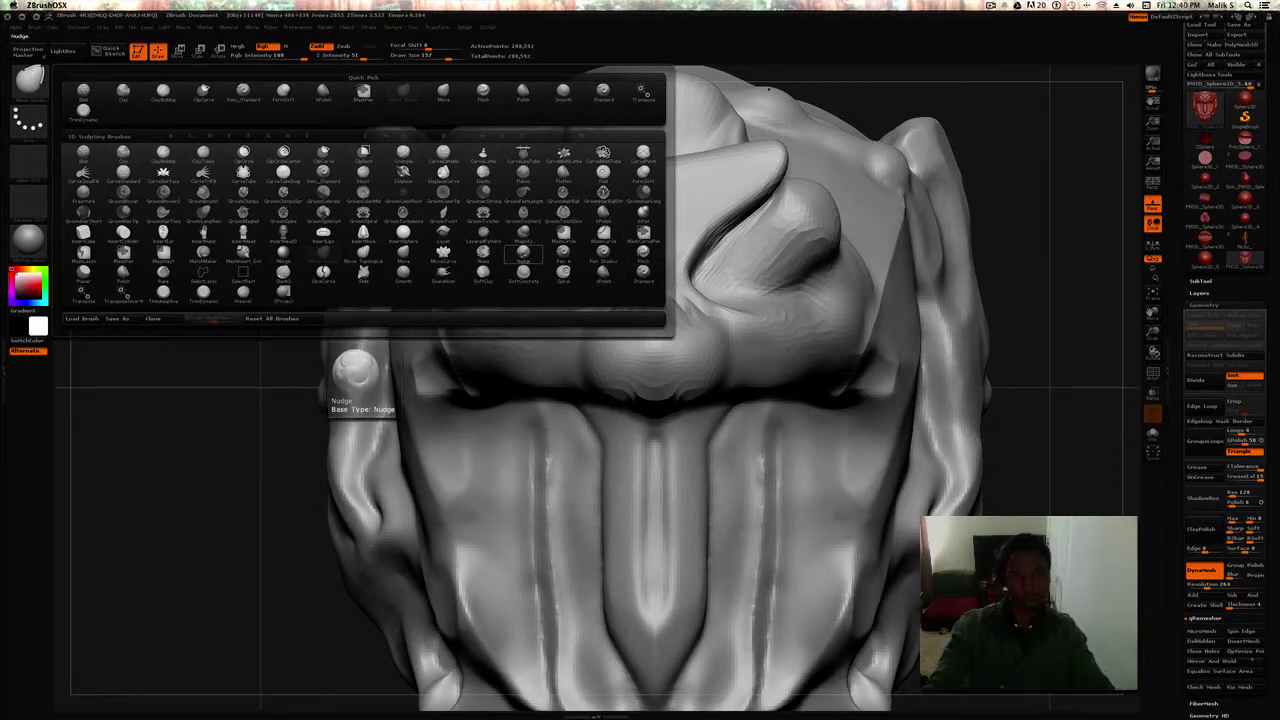
key("i")
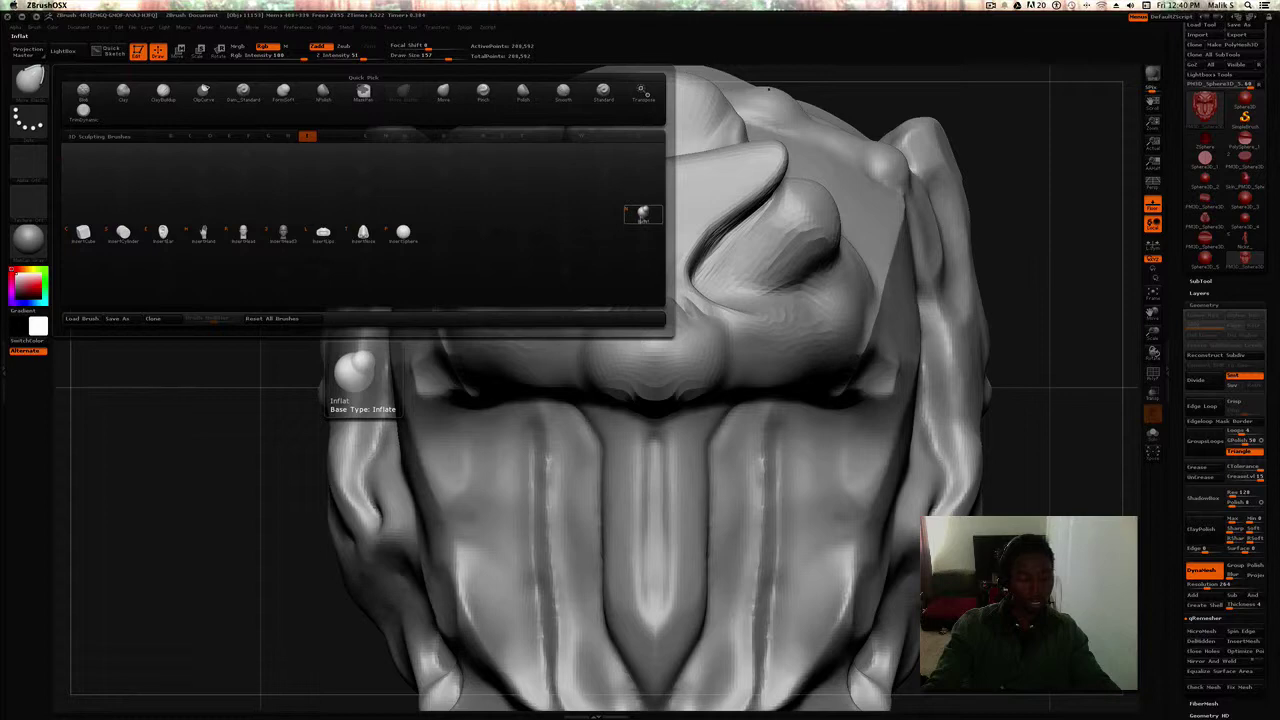
left_click(641, 218)
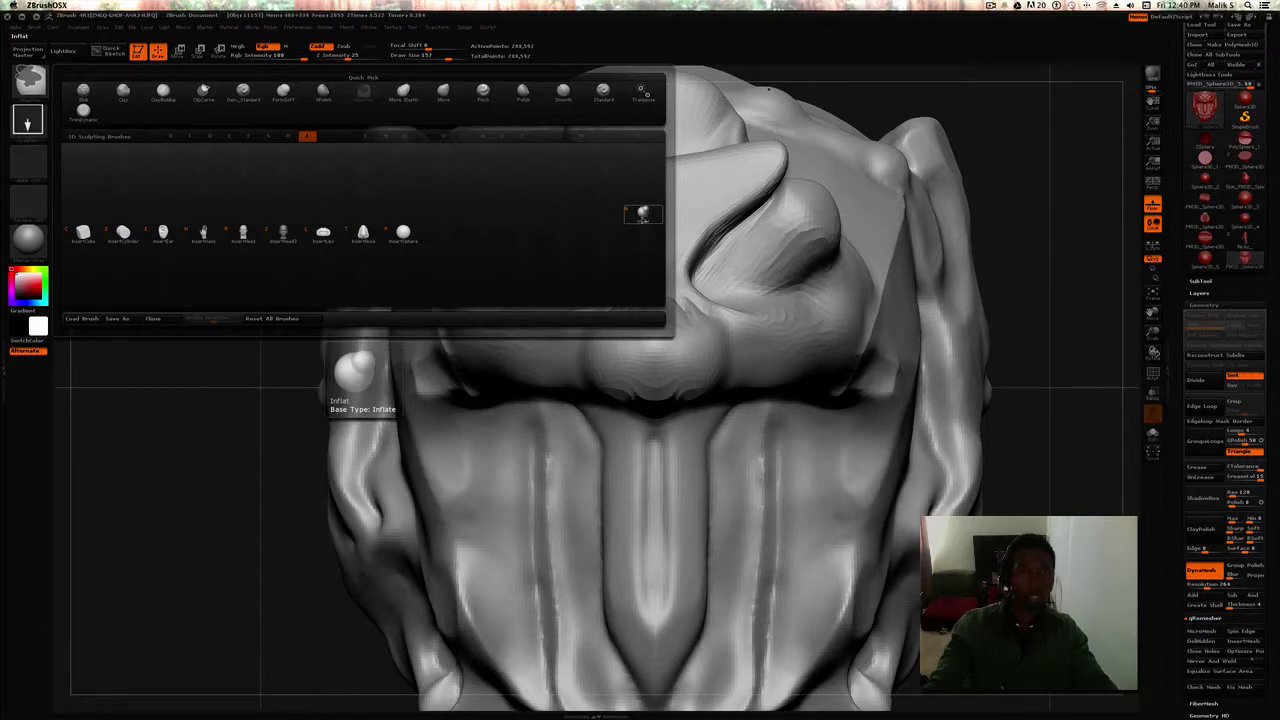
left_click(643, 216, "ctrl+alt")
key("Escape")
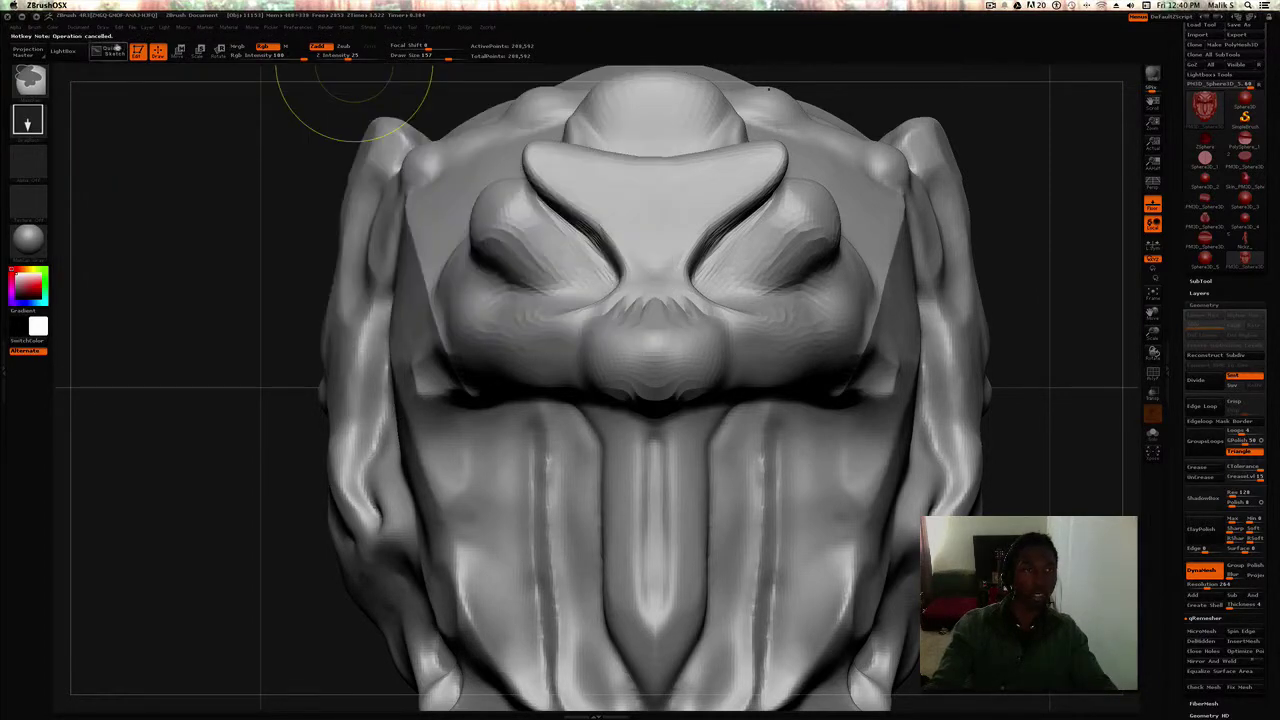
key("1")
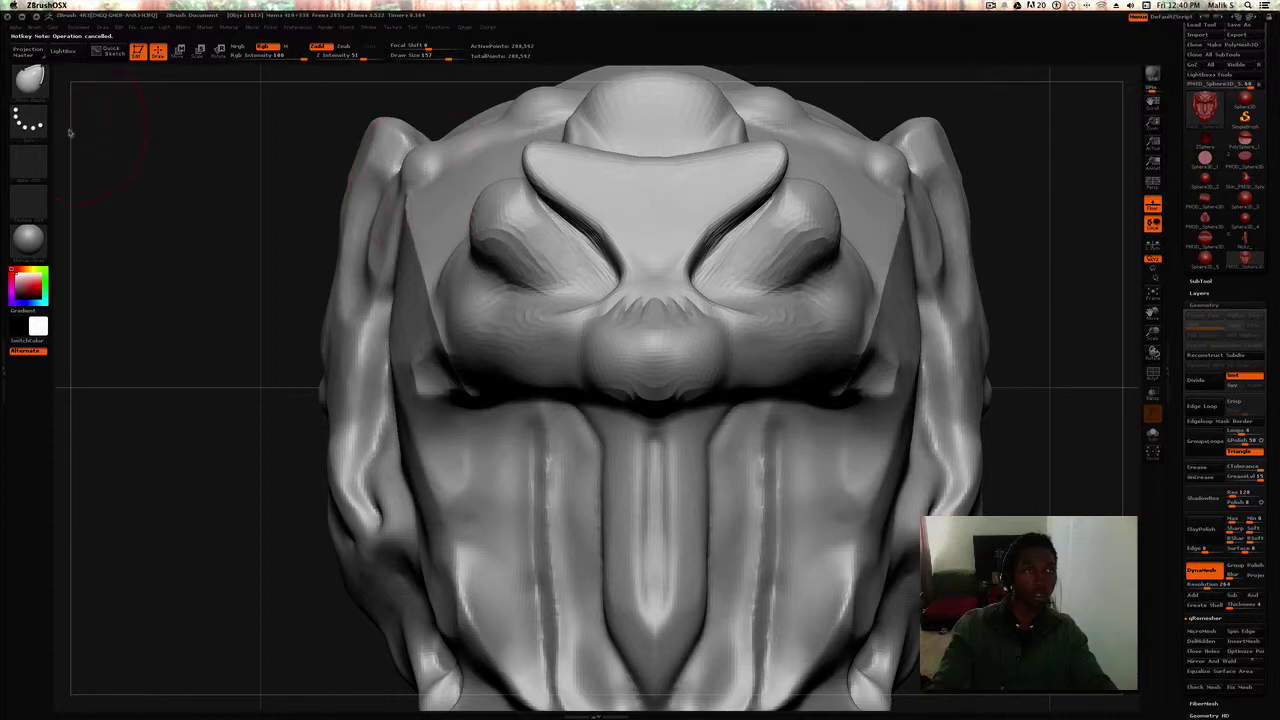
Try to change the custom hotkey of the Inflat brush in the brush palette
left_click(32, 80)
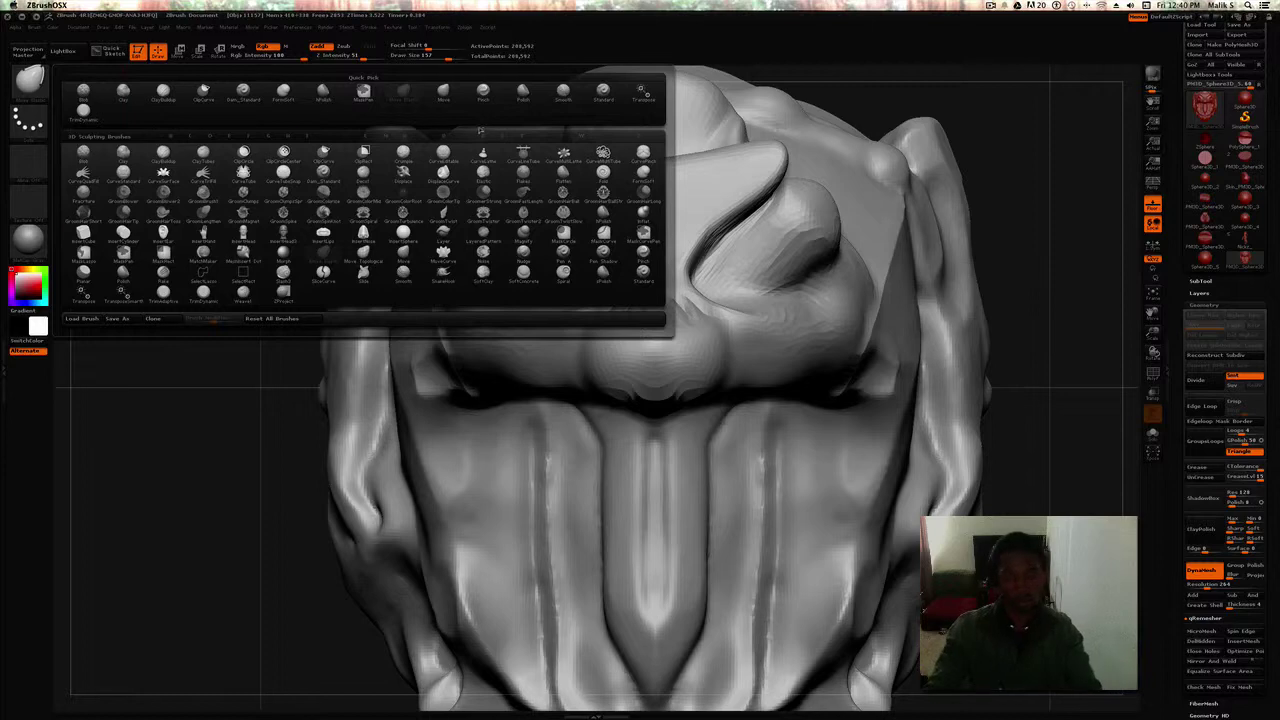
key("i")
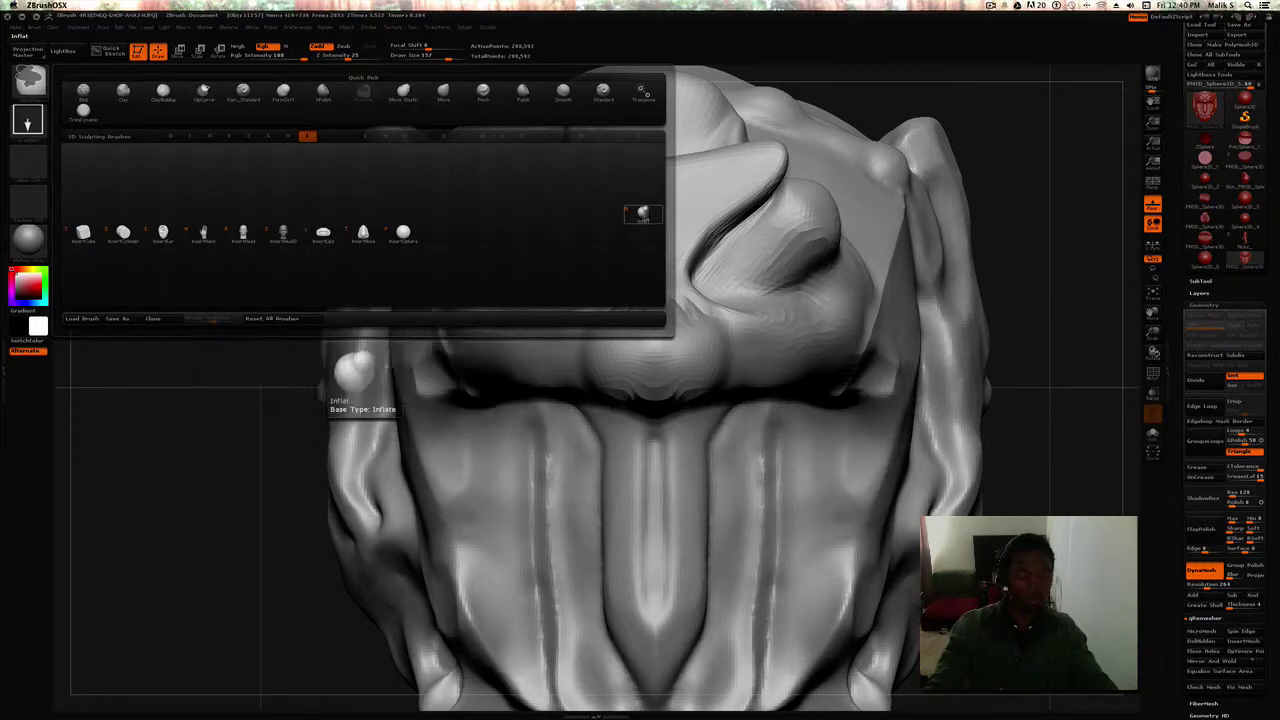
left_click(643, 214, "ctrl+alt")
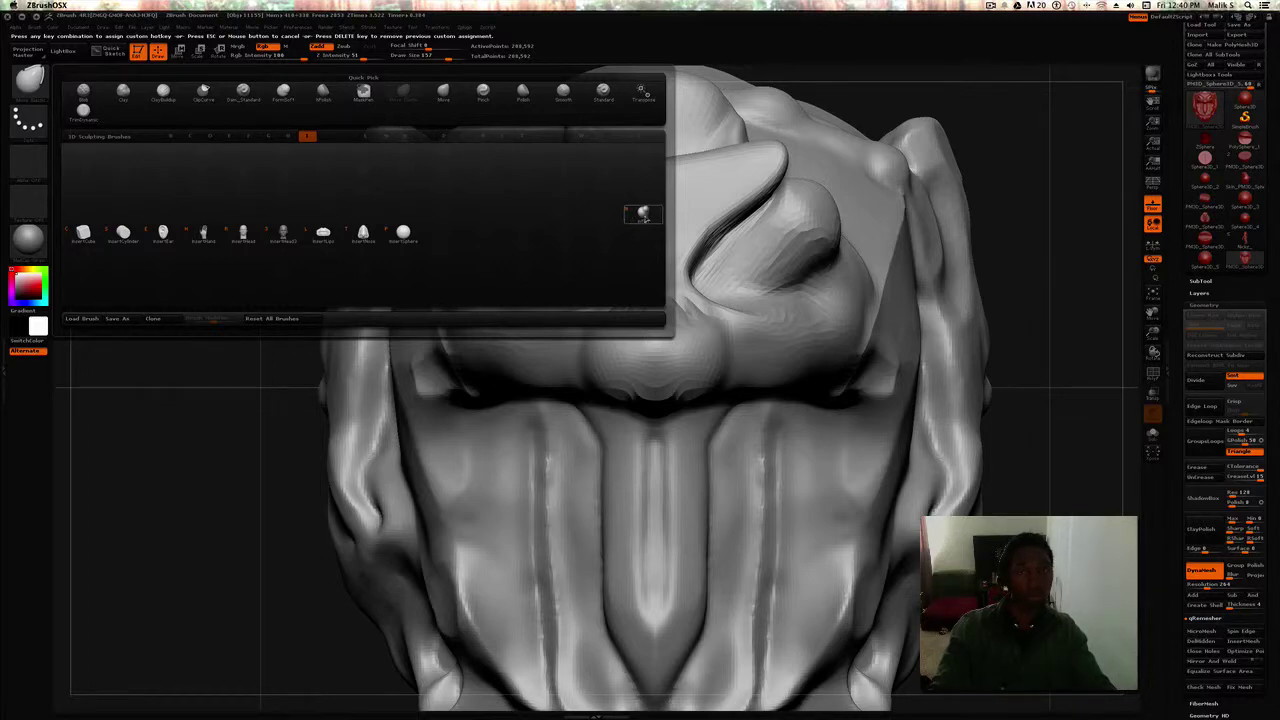
key("BackSpace")
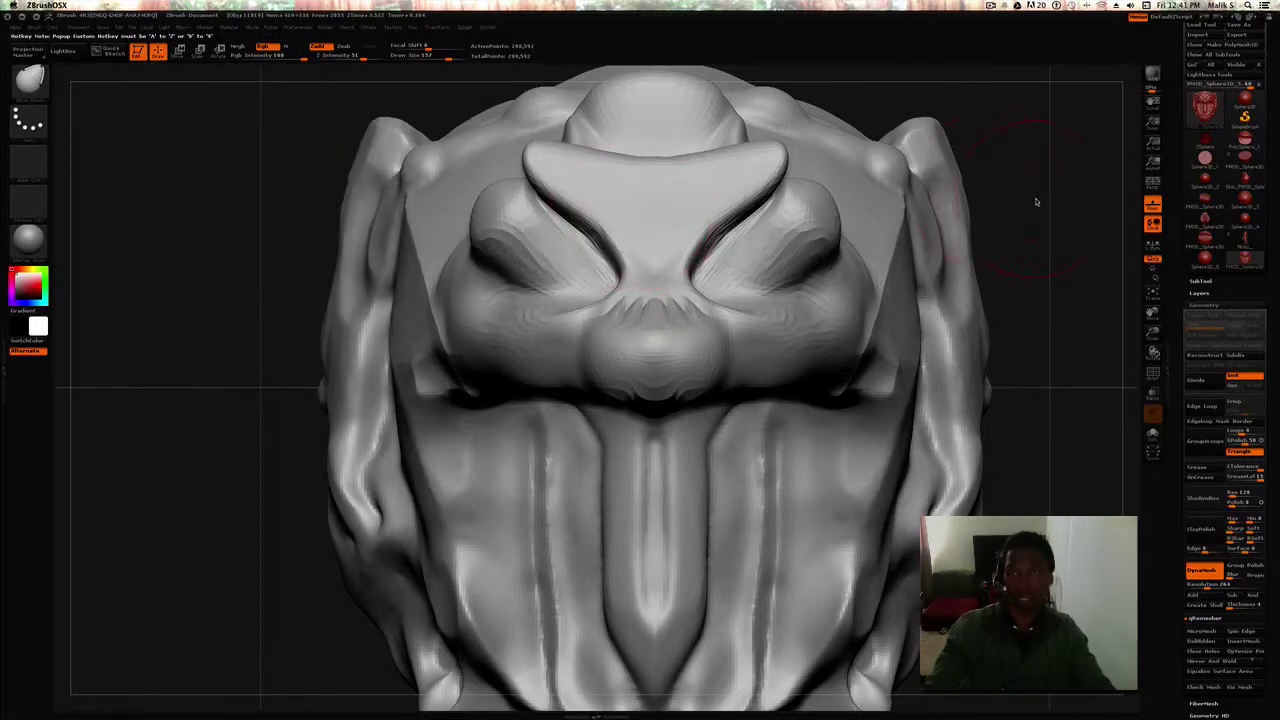
mouse_move(1036, 202)
left_mouse_down()
mouse_move(217, 281)
mouse_move(243, 294)
mouse_move(175, 288)
left_mouse_up()
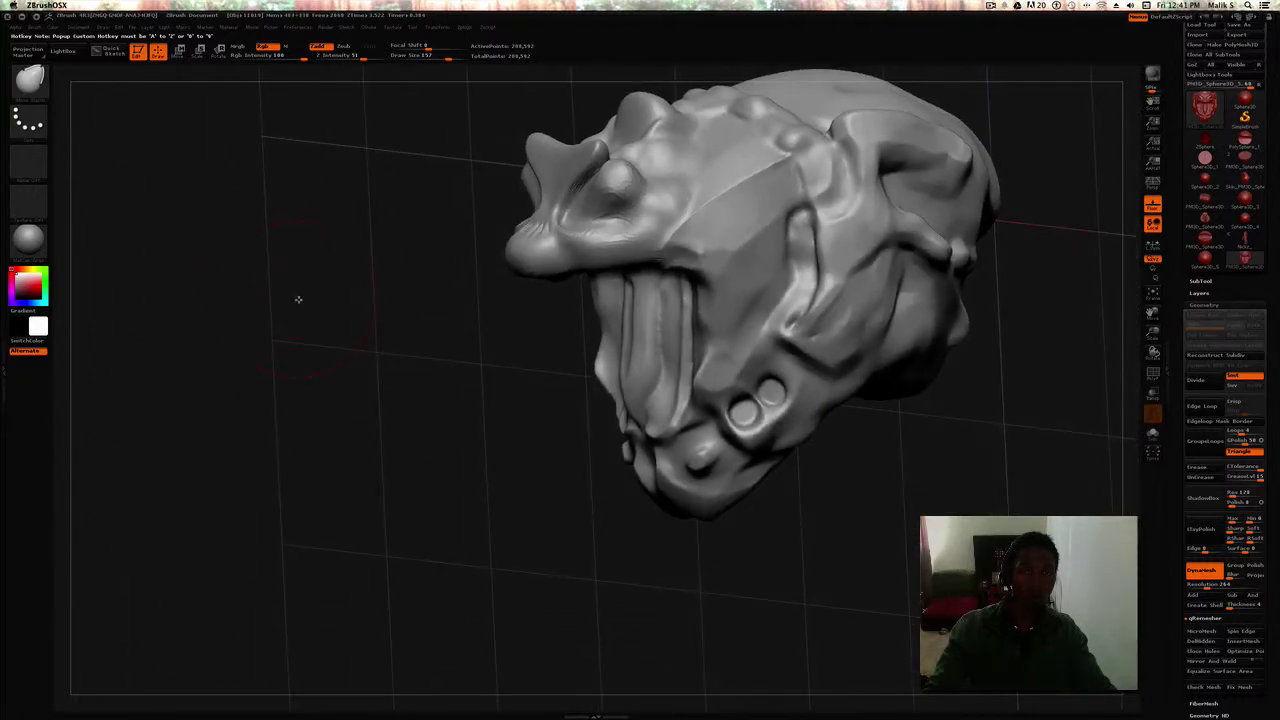
left_click_drag(298, 299, 341, 296)
mouse_move(823, 290)
left_mouse_down()
mouse_move(883, 283)
mouse_move(829, 326)
mouse_move(837, 357)
left_mouse_up()
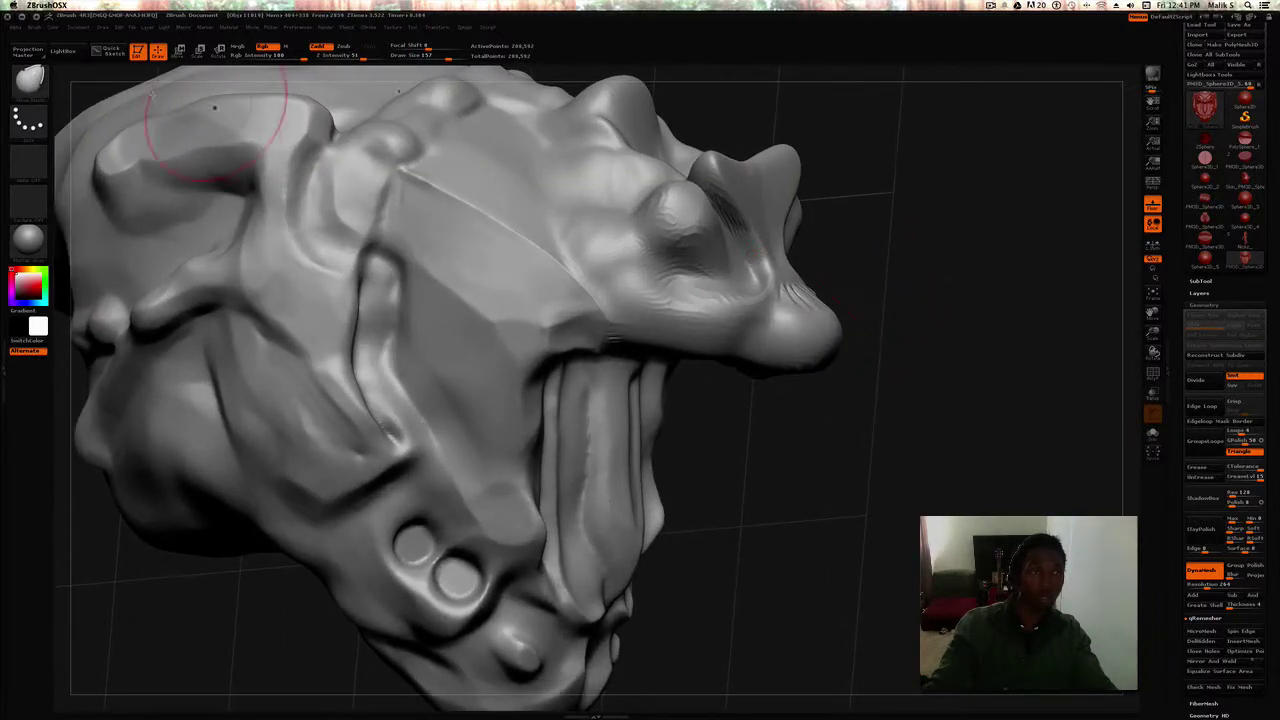
left_click(30, 80)
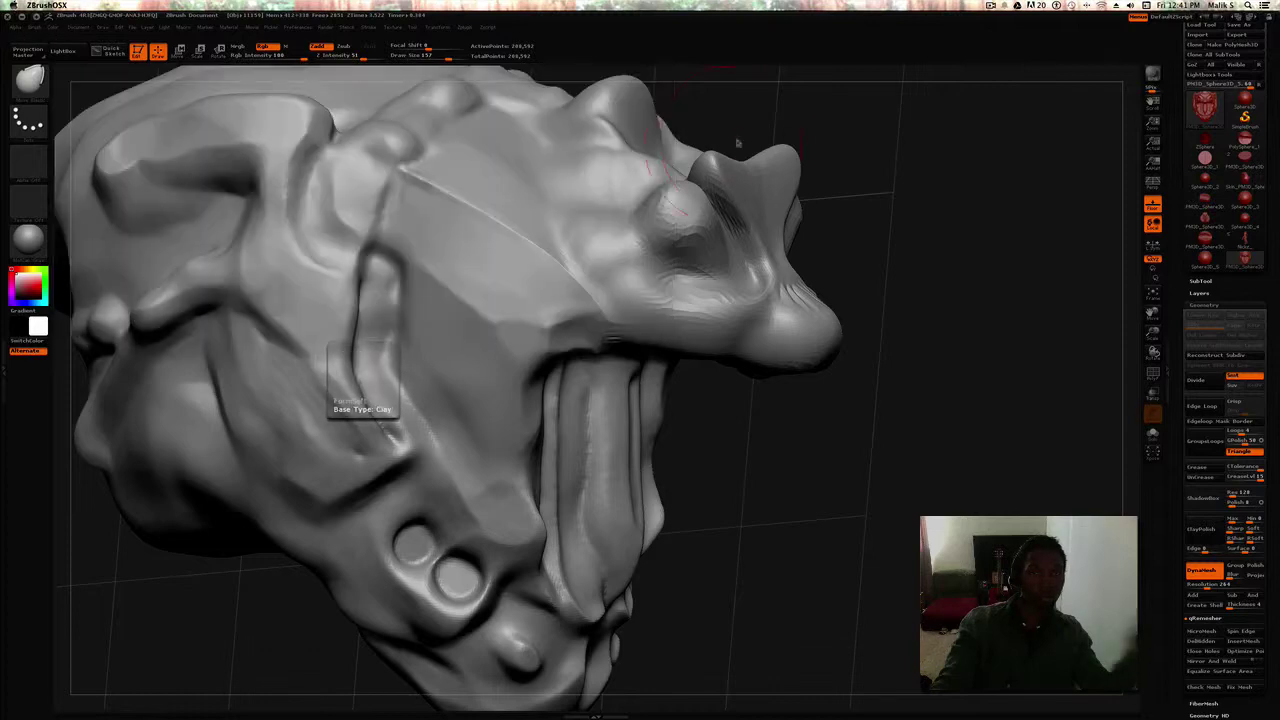
left_click(345, 262)
Remesh the head with DynaMesh to even out the stretched geometry of the forehead forms
mouse_move(883, 165)
left_mouse_down()
mouse_move(849, 151)
mouse_move(756, 165)
left_mouse_up()
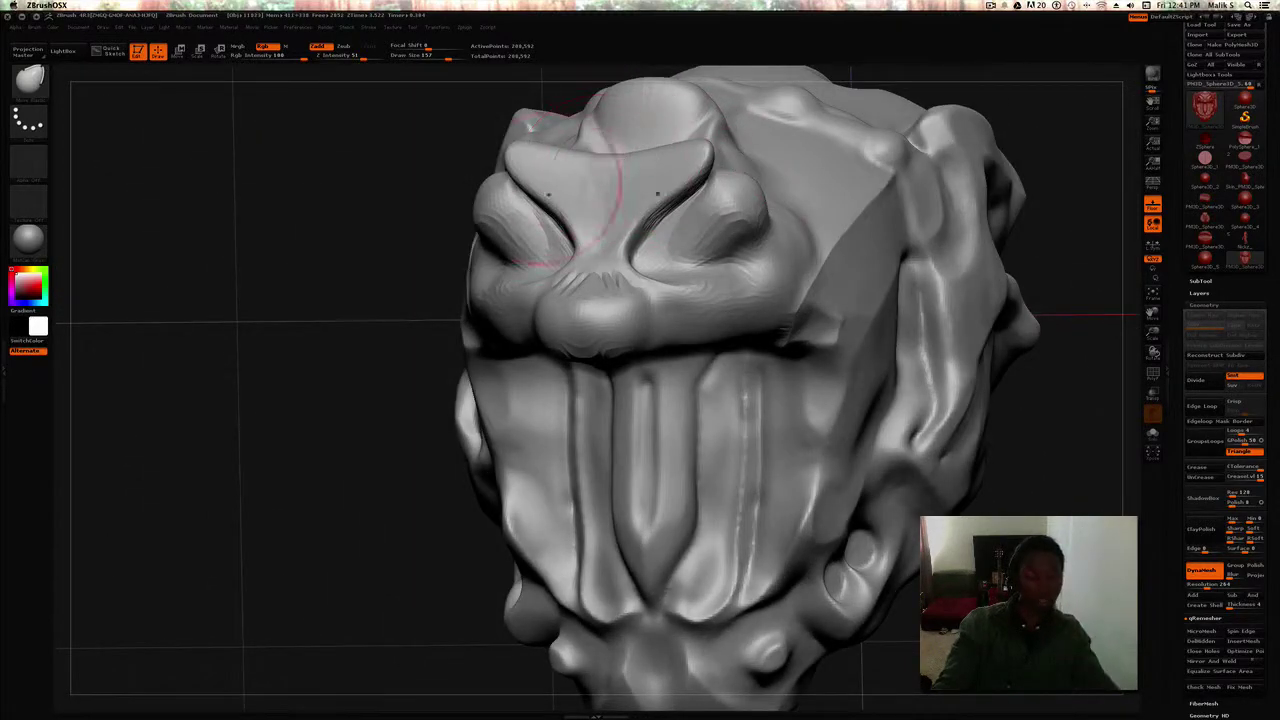
mouse_move(375, 228)
left_mouse_down("ctrl+shift")
mouse_move(252, 218)
mouse_move(306, 240)
mouse_move(310, 270)
left_mouse_up("ctrl+shift")
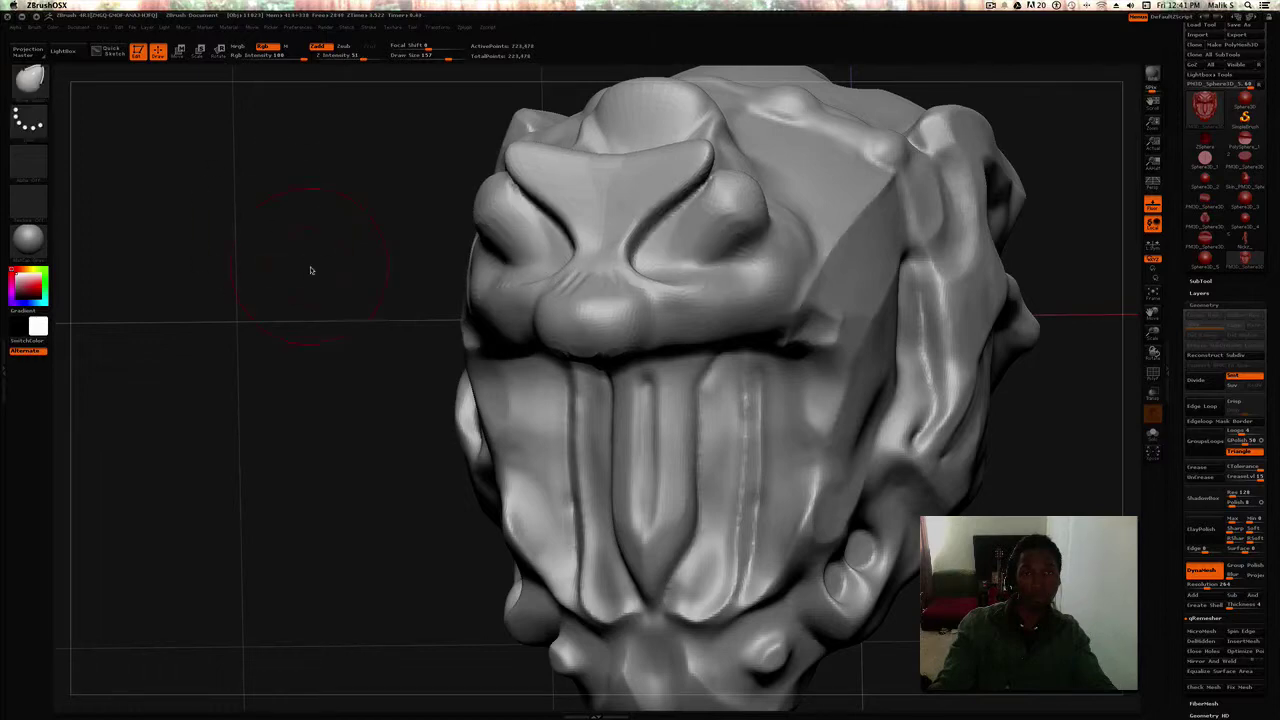
left_click_drag(338, 314, 205, 246, "alt")
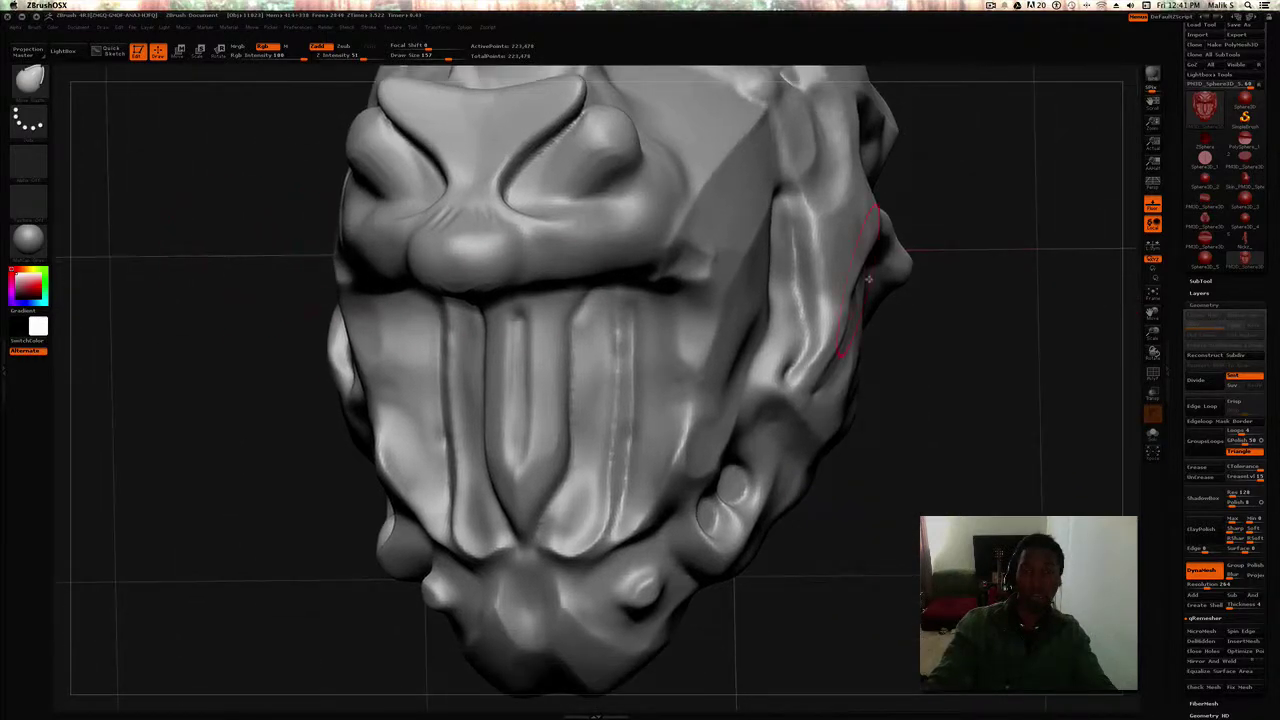